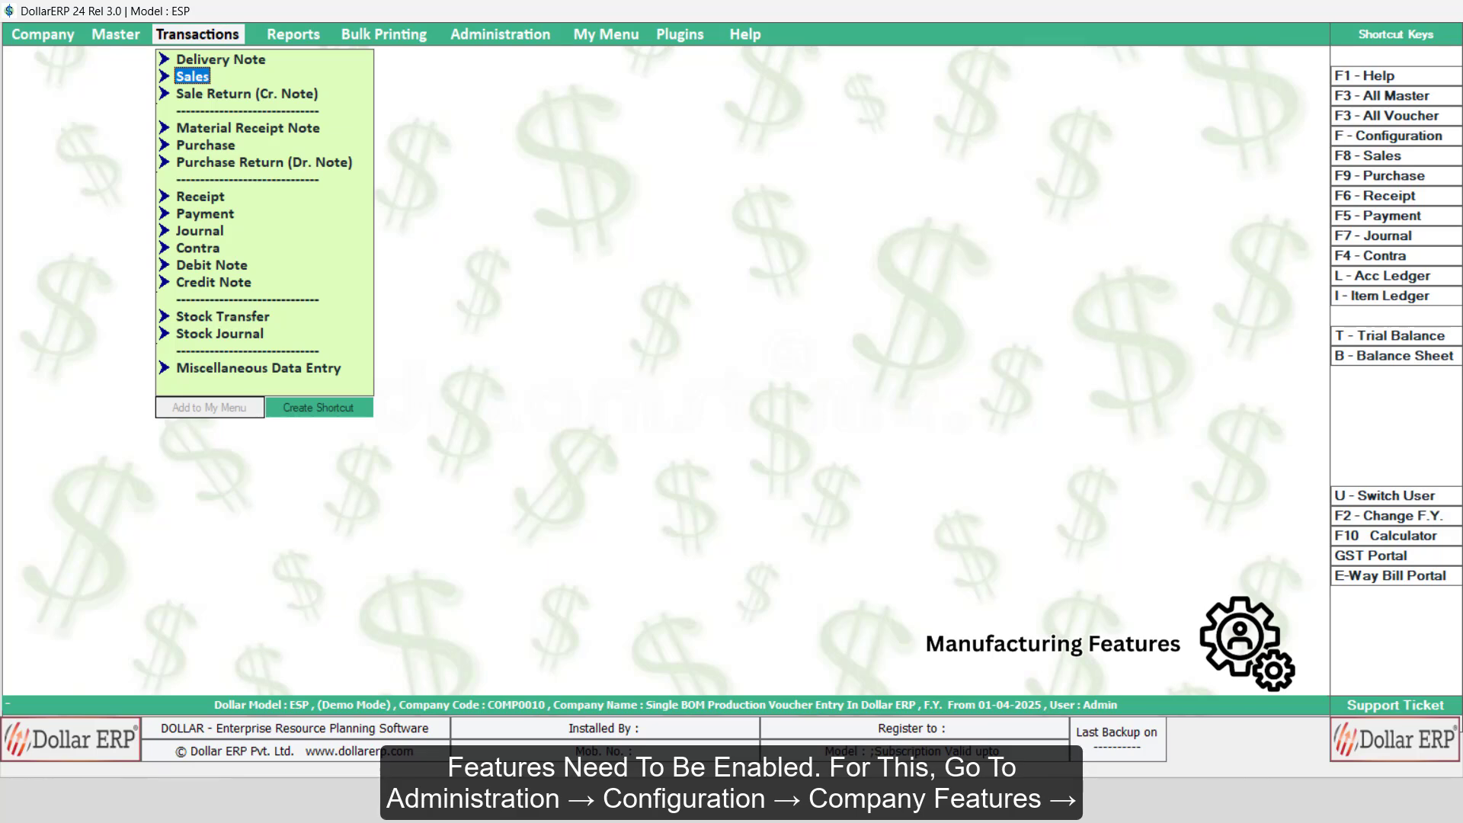
# Open the Company Features configuration
pyautogui.press('Right')
pyautogui.press('Right')
pyautogui.press('Right')
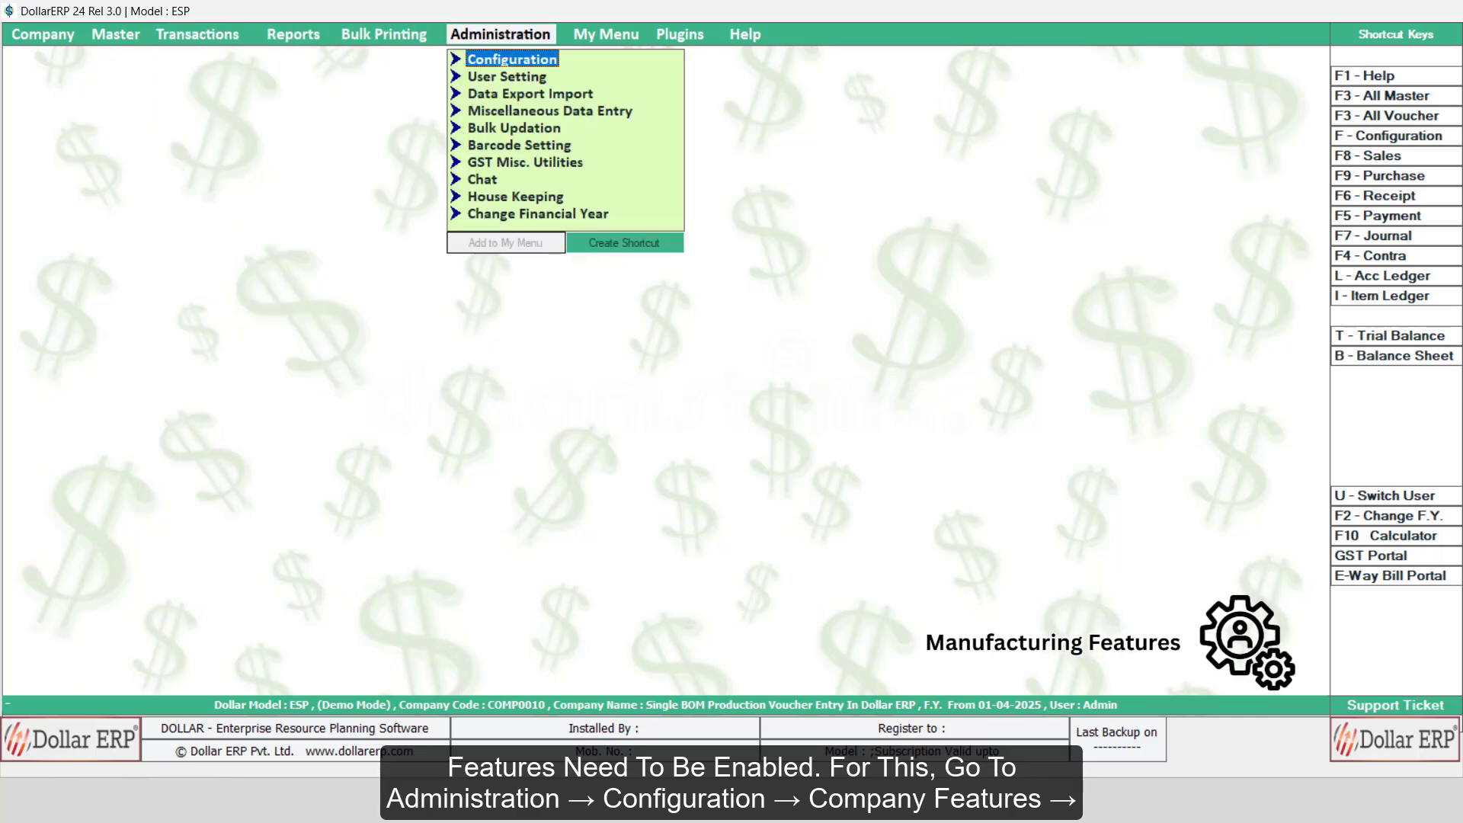
pyautogui.press('Return')
pyautogui.press('Return')
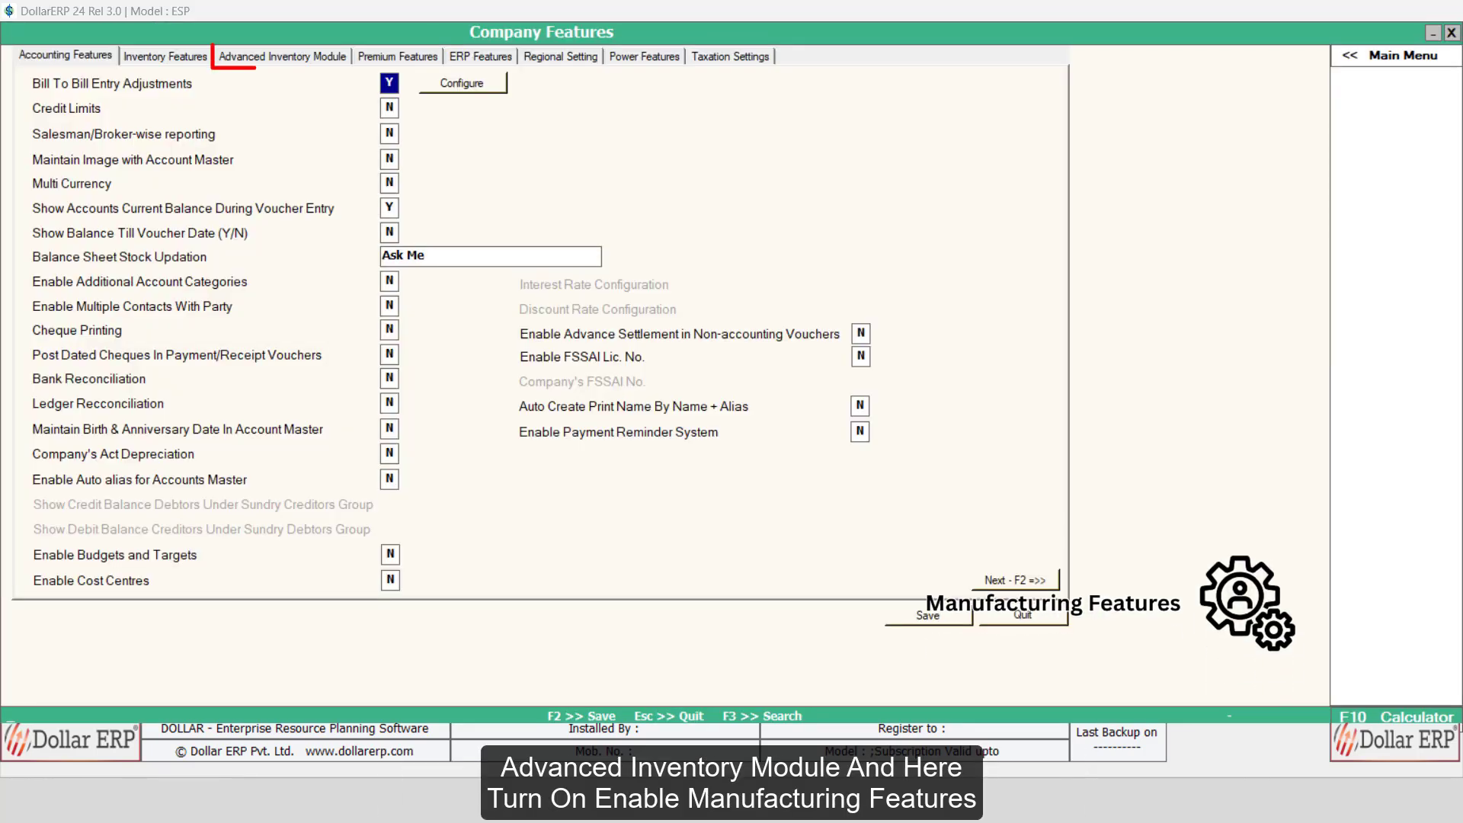
# Set Enable Manufacturing Features to Y in the Advanced Inventory Module features and save the configuration
pyautogui.click(282, 56)
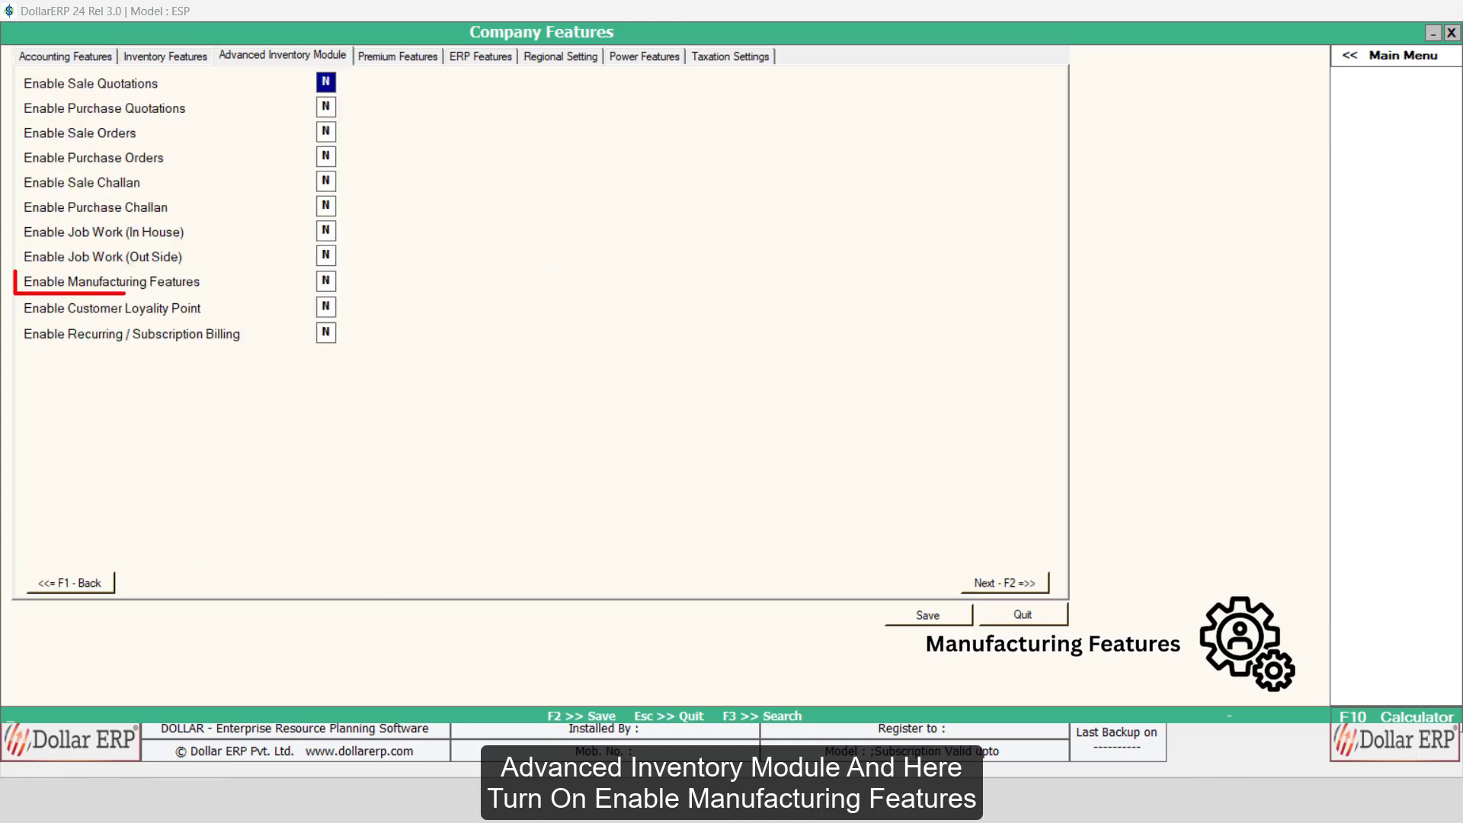
pyautogui.press('Down')
pyautogui.press('Down')
pyautogui.press('Down')
pyautogui.press('Down')
pyautogui.press('Down')
pyautogui.press('Down')
pyautogui.press('Down')
pyautogui.press('Down')
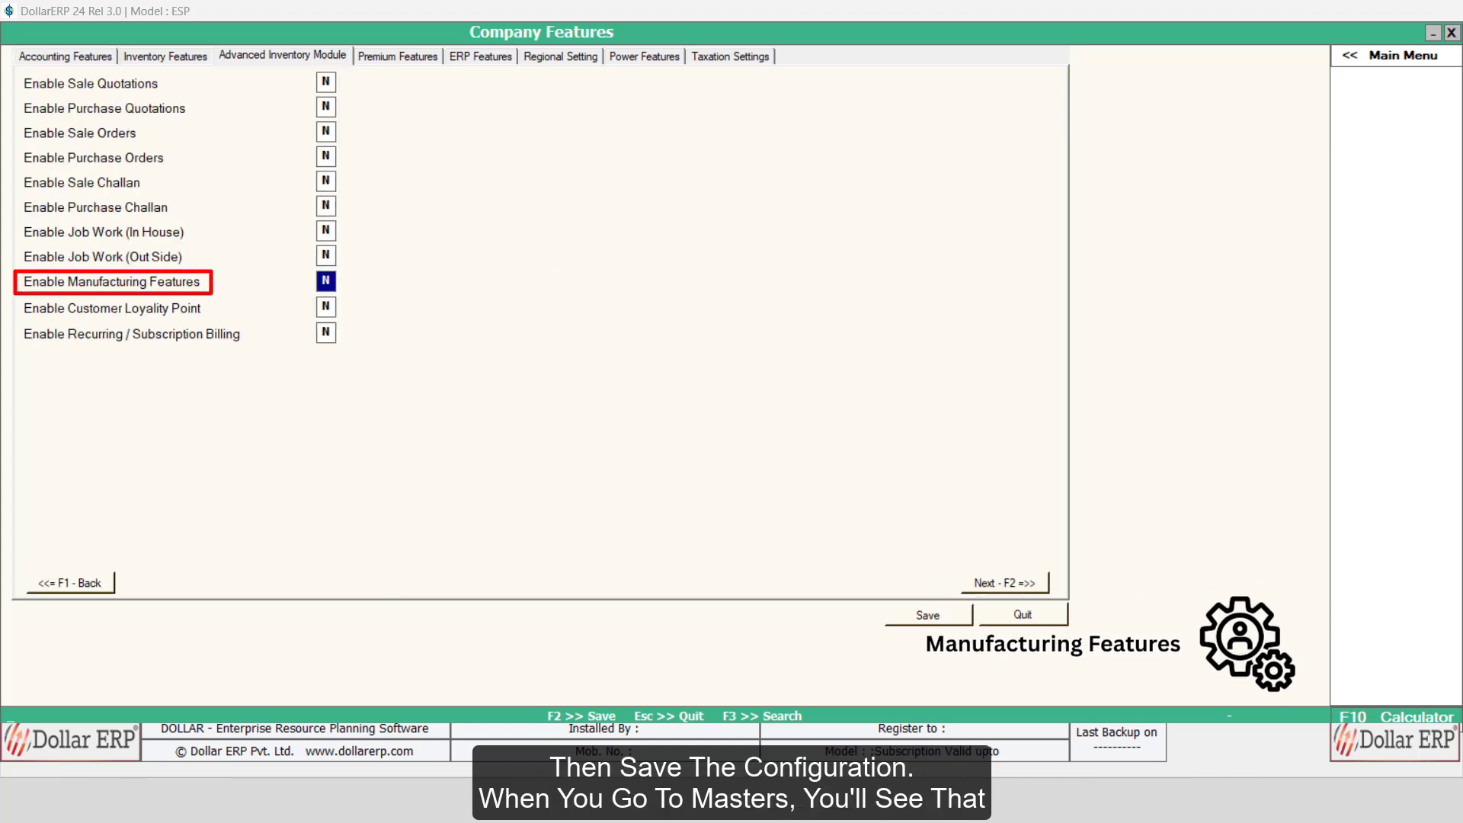
pyautogui.press('y')
pyautogui.press('F2')
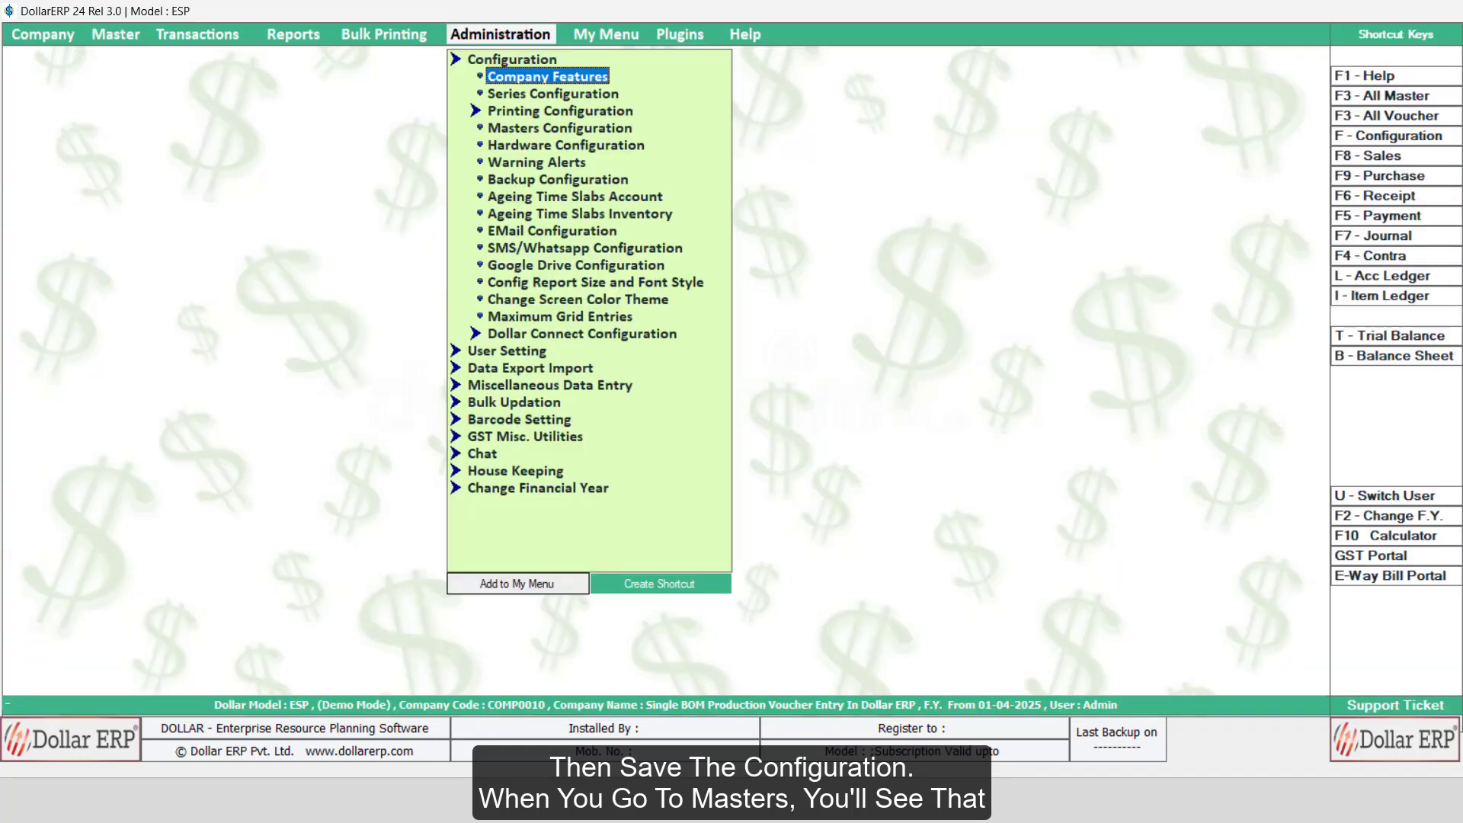
# Start creating a new Bill of Material under the manufacturing masters
pyautogui.press('Left')
pyautogui.press('Left')
pyautogui.press('Left')
pyautogui.press('Left')
pyautogui.press('Down')
pyautogui.press('Down')
pyautogui.press('Down')
pyautogui.press('Down')
pyautogui.press('Down')
pyautogui.press('Down')
pyautogui.press('Down')
pyautogui.press('Down')
pyautogui.press('Down')
pyautogui.press('Down')
pyautogui.press('Down')
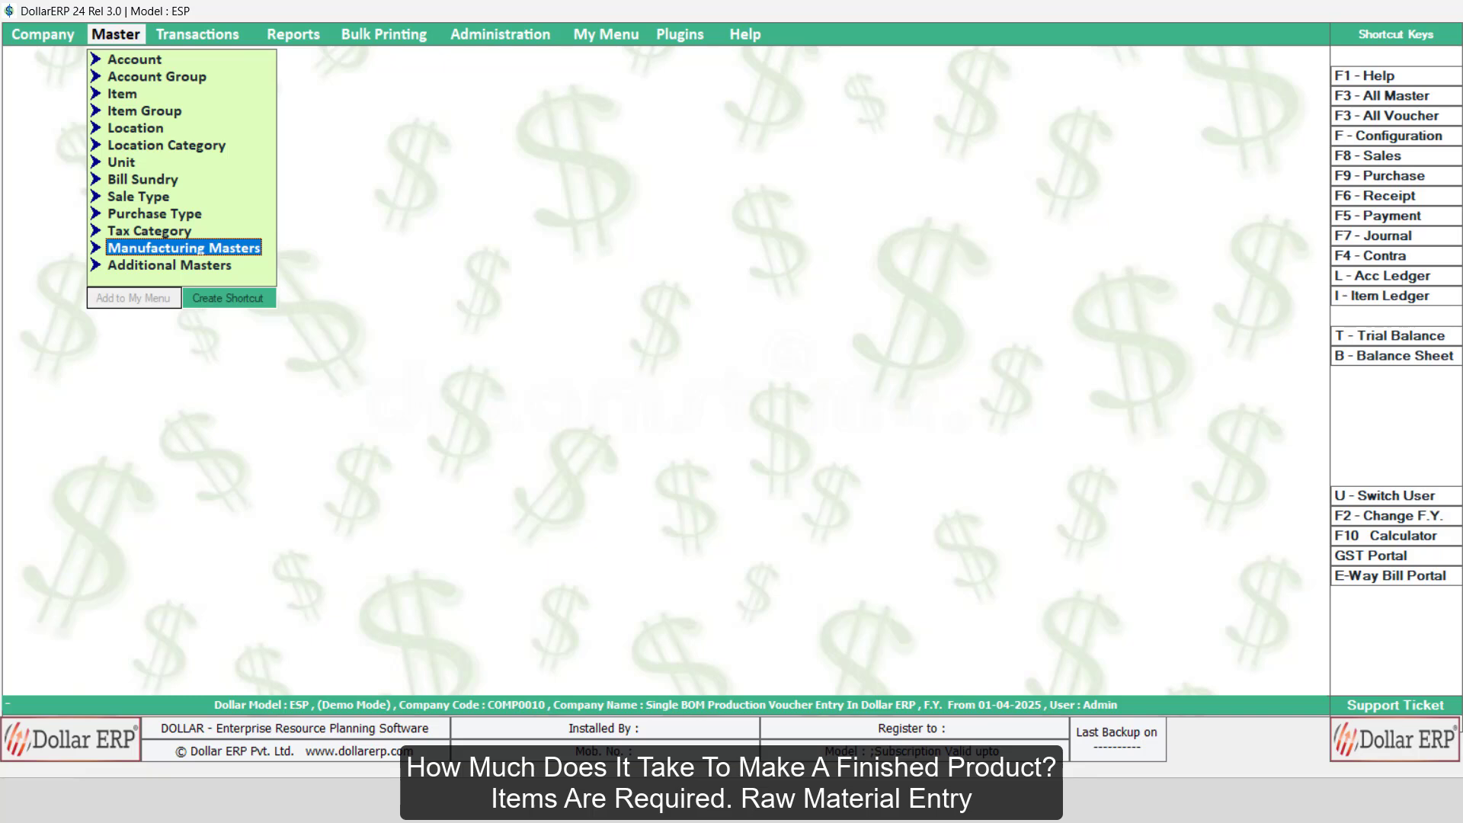
pyautogui.press('Return')
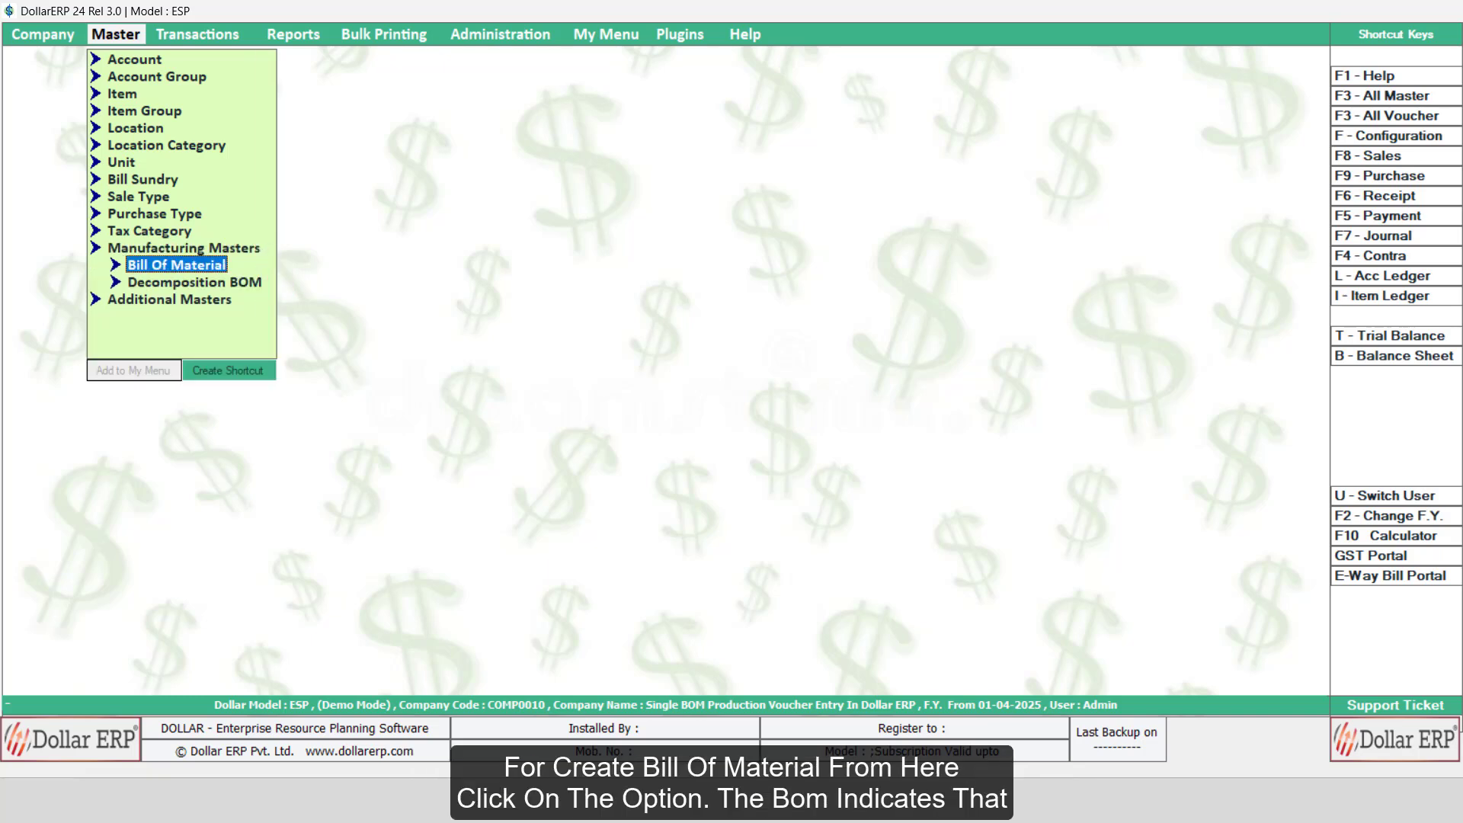
pyautogui.press('Return')
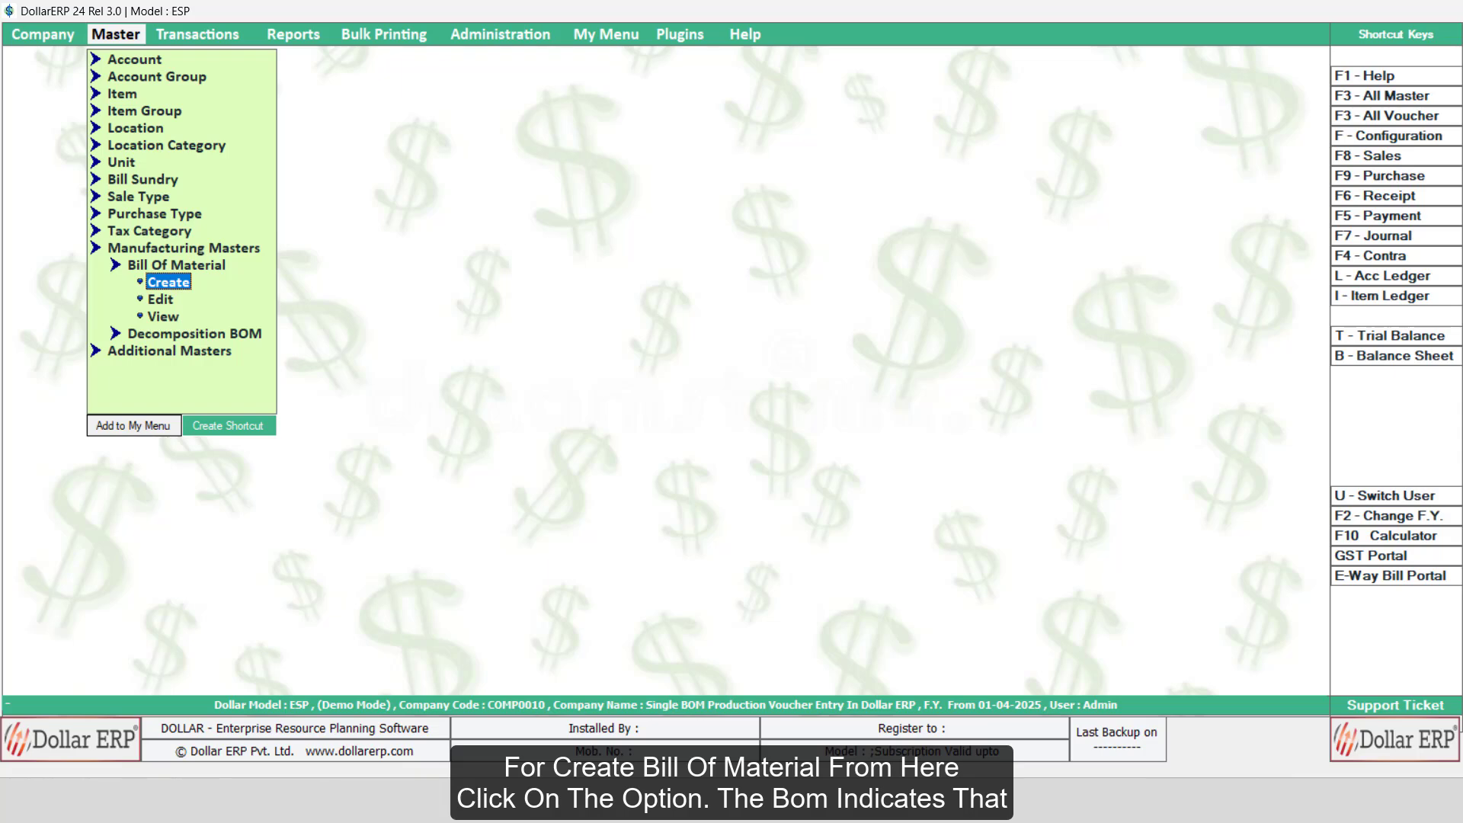
pyautogui.press('Return')
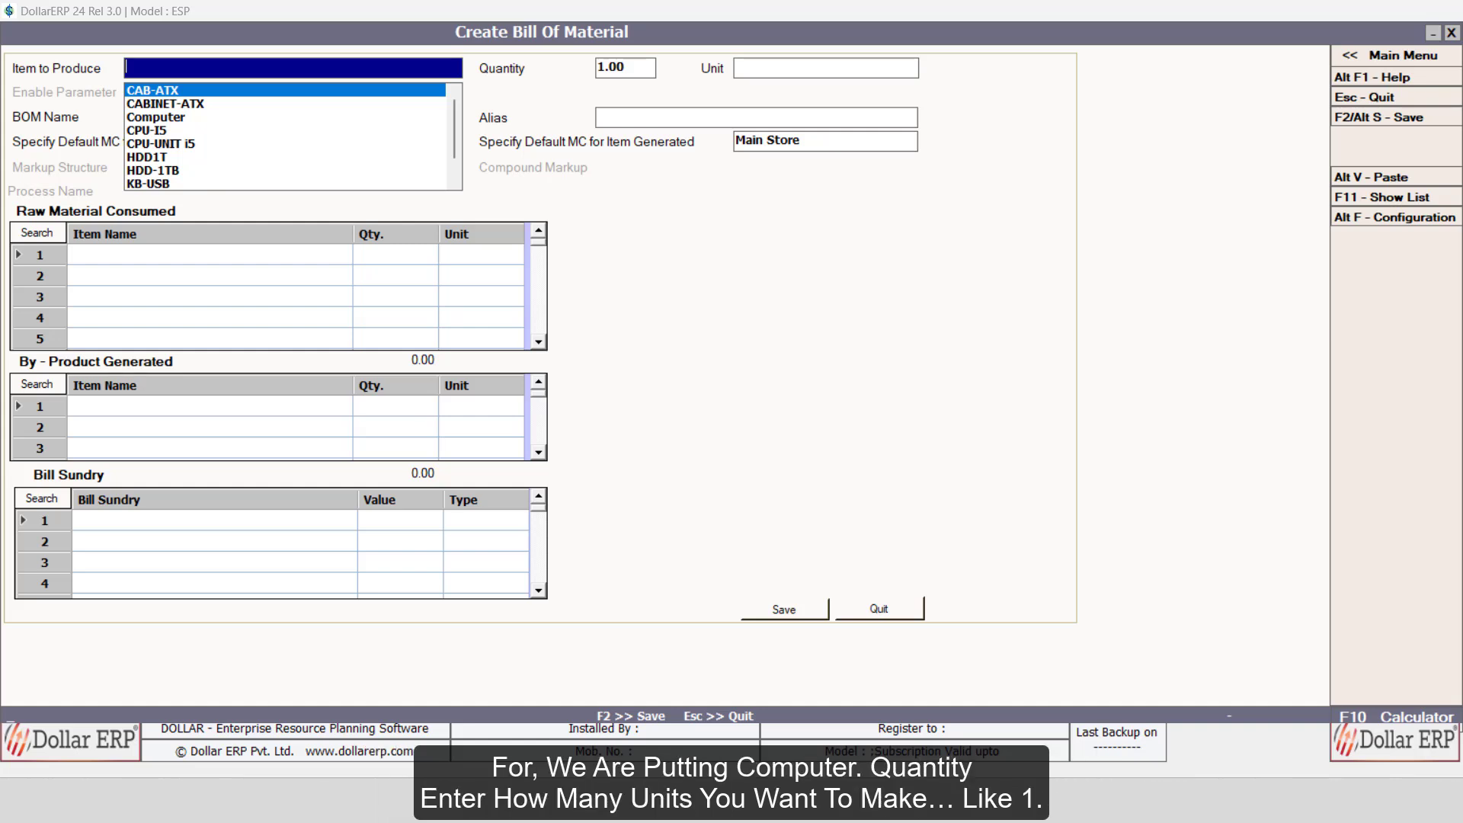
# Choose Computer as the item to produce, with a quantity of 1.00 and the unit Pcs
pyautogui.press('Down')
pyautogui.press('Down')
pyautogui.press('Return')
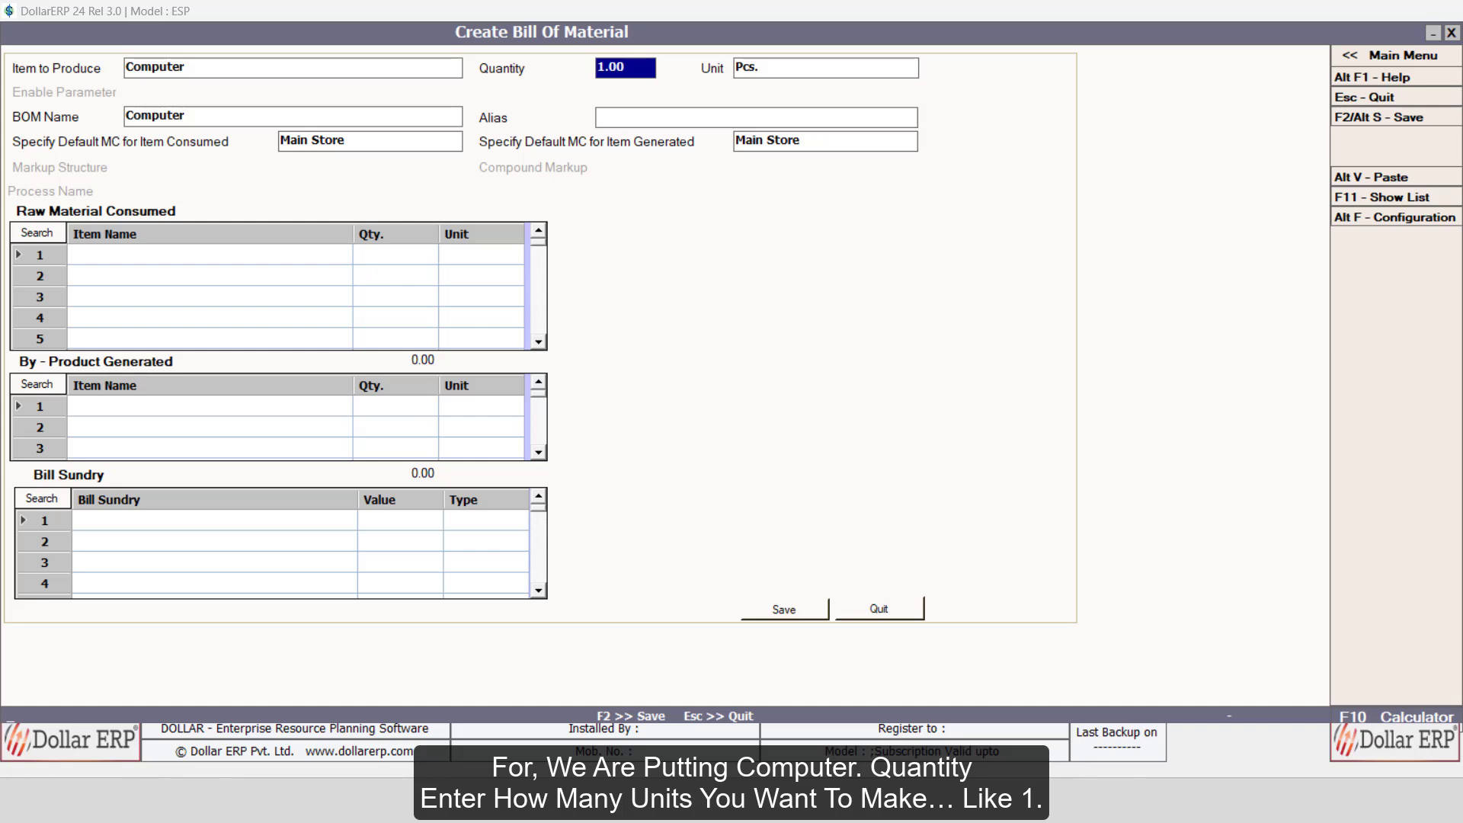
pyautogui.press('Return')
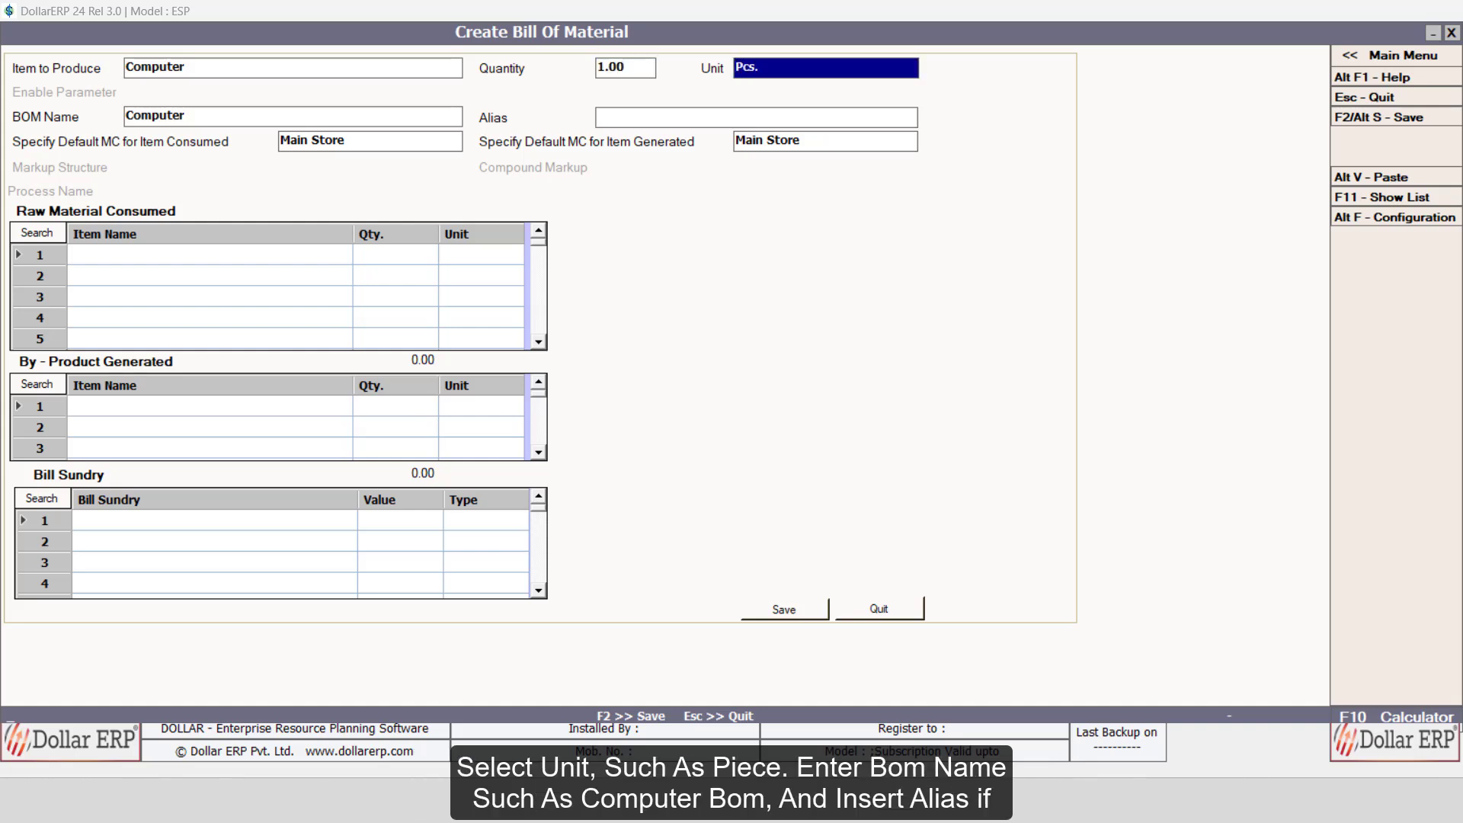
pyautogui.press('Return')
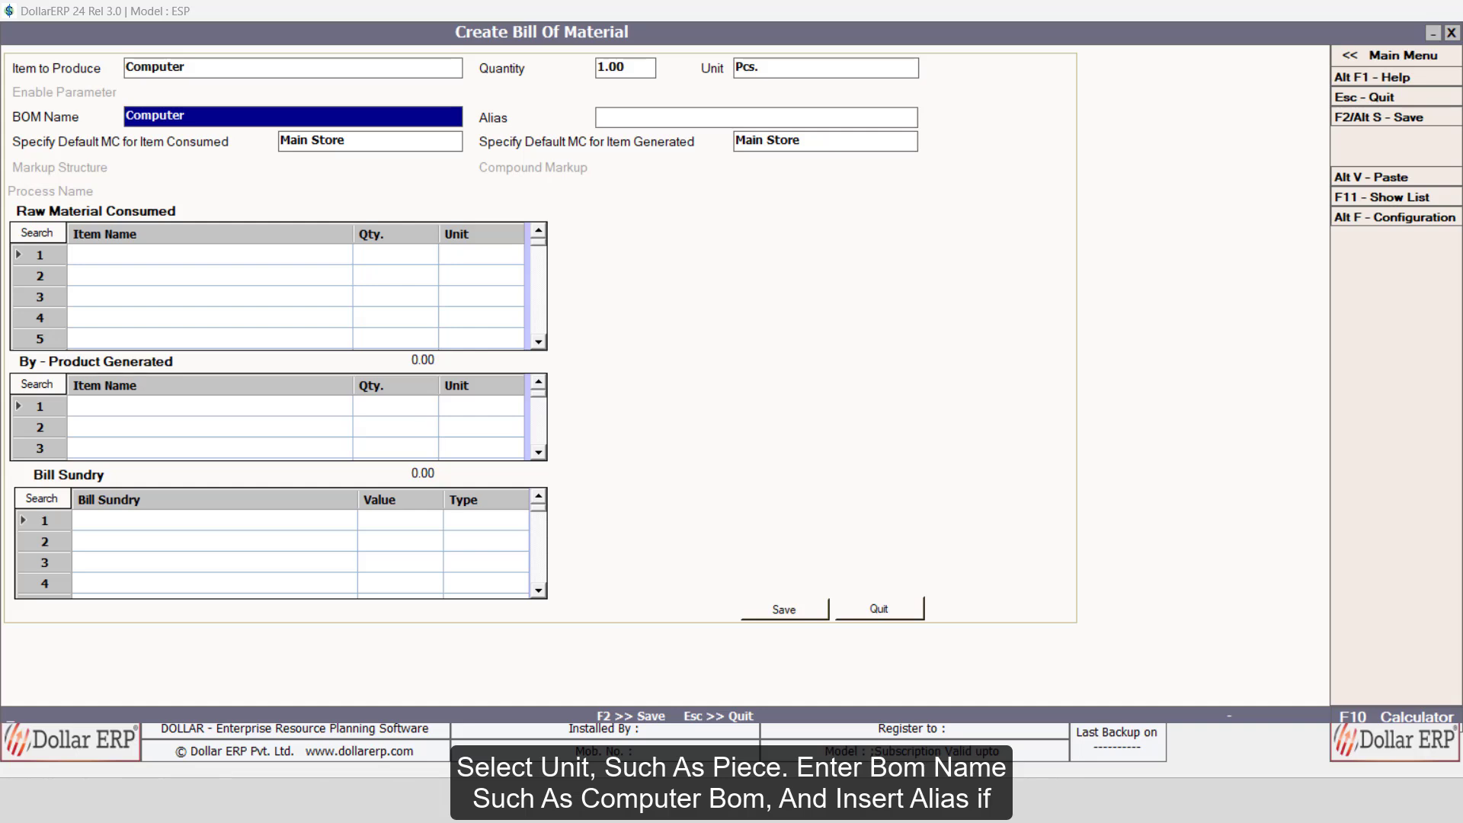
# Name the bill of material "Computer Bom" and leave its alias blank
pyautogui.write('Computer Bom')
pyautogui.press('Return')
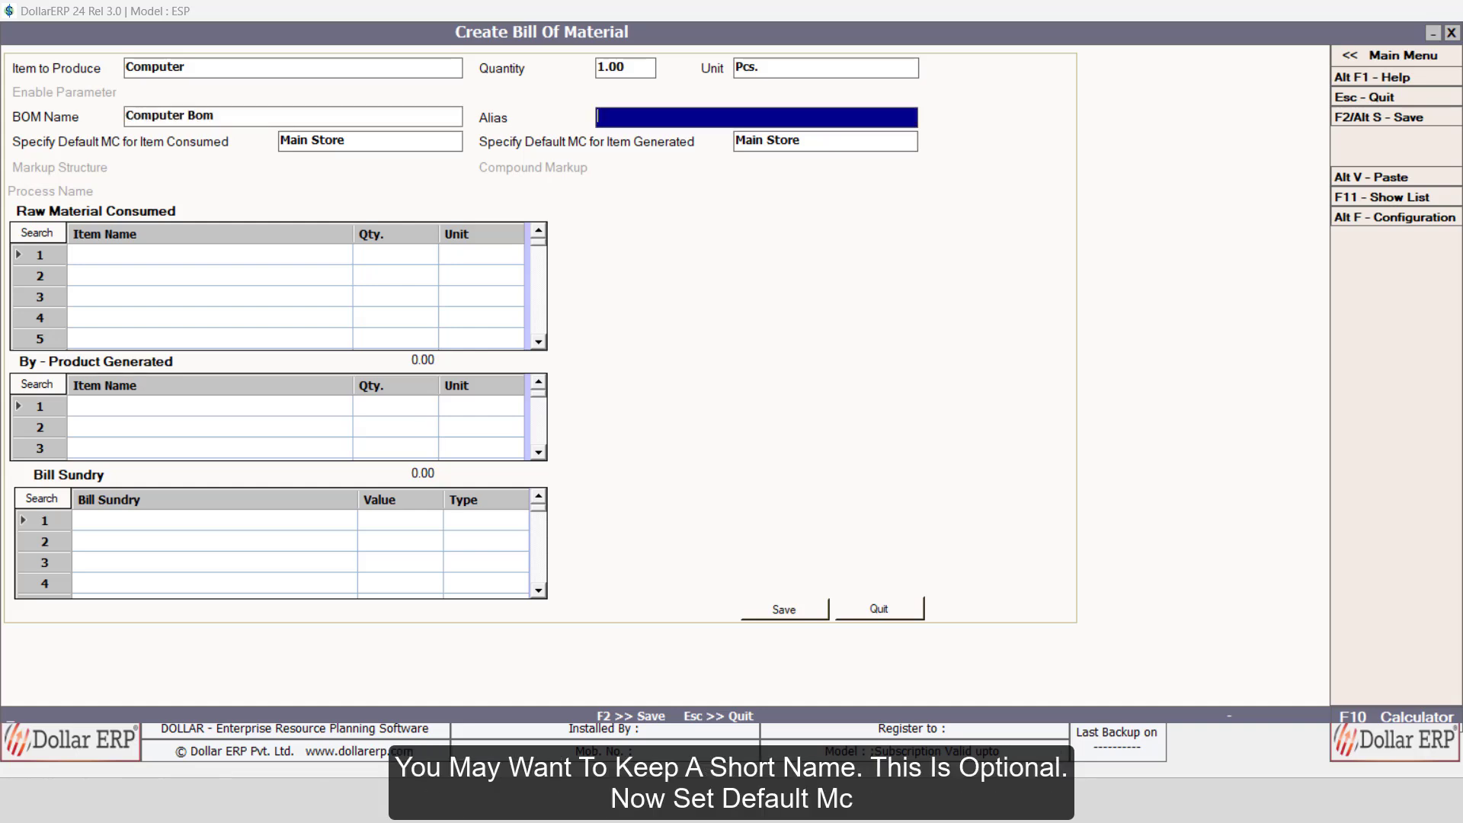
pyautogui.press('Return')
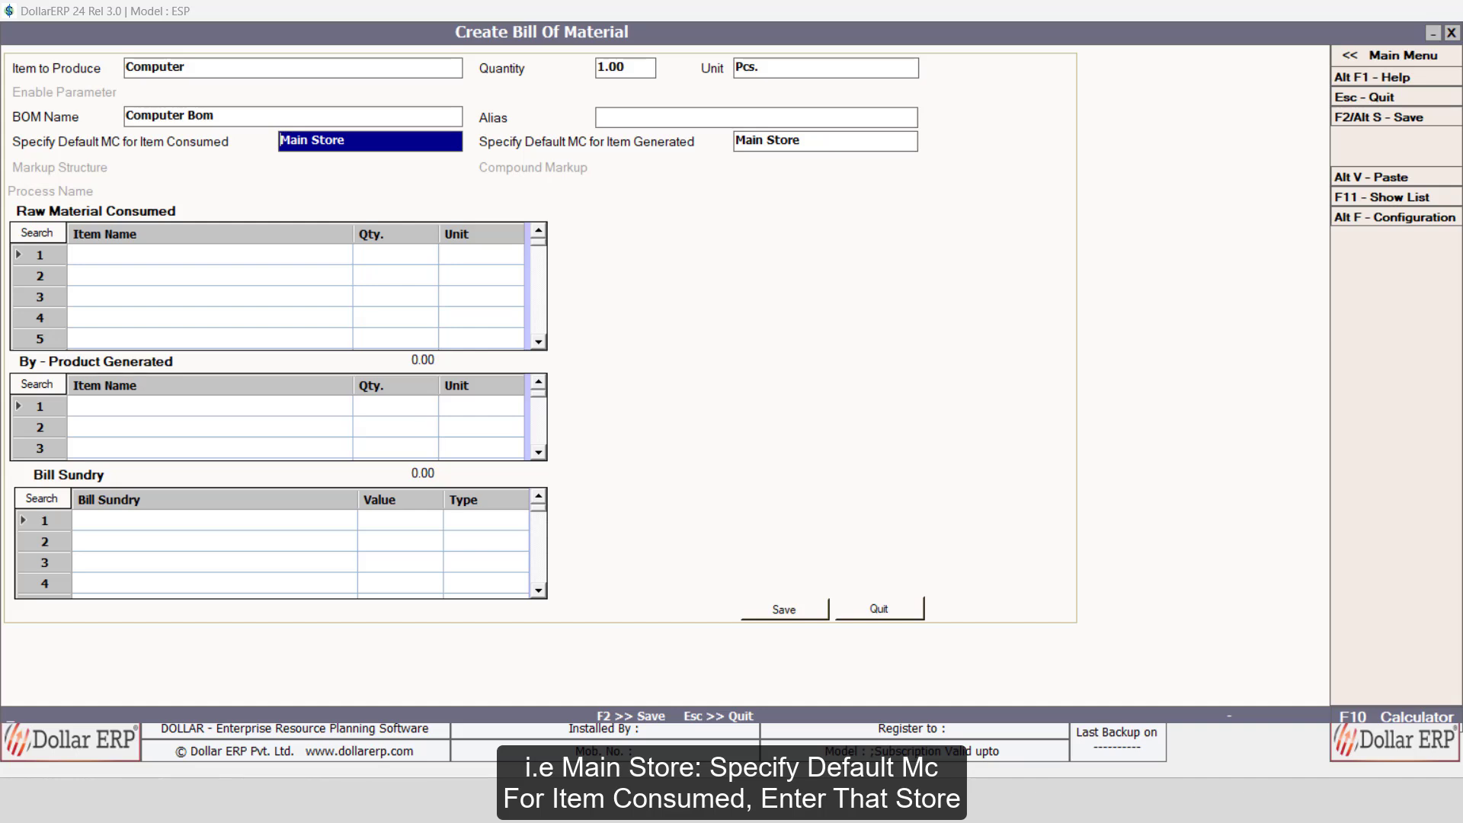
# Keep Main Store as the default MC for items consumed and set Godown for items generated
pyautogui.press('Return')
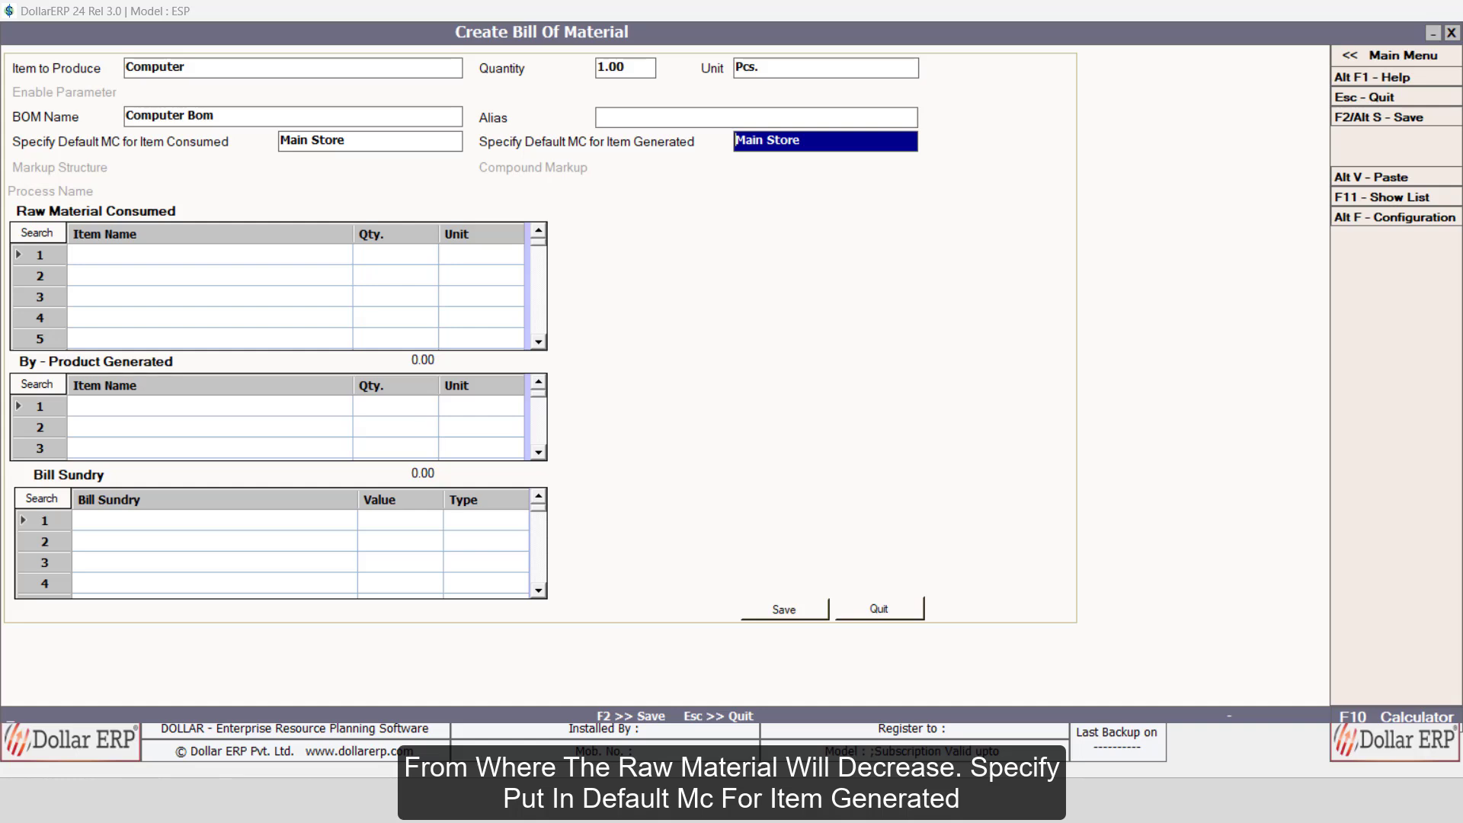
pyautogui.press('BackSpace')
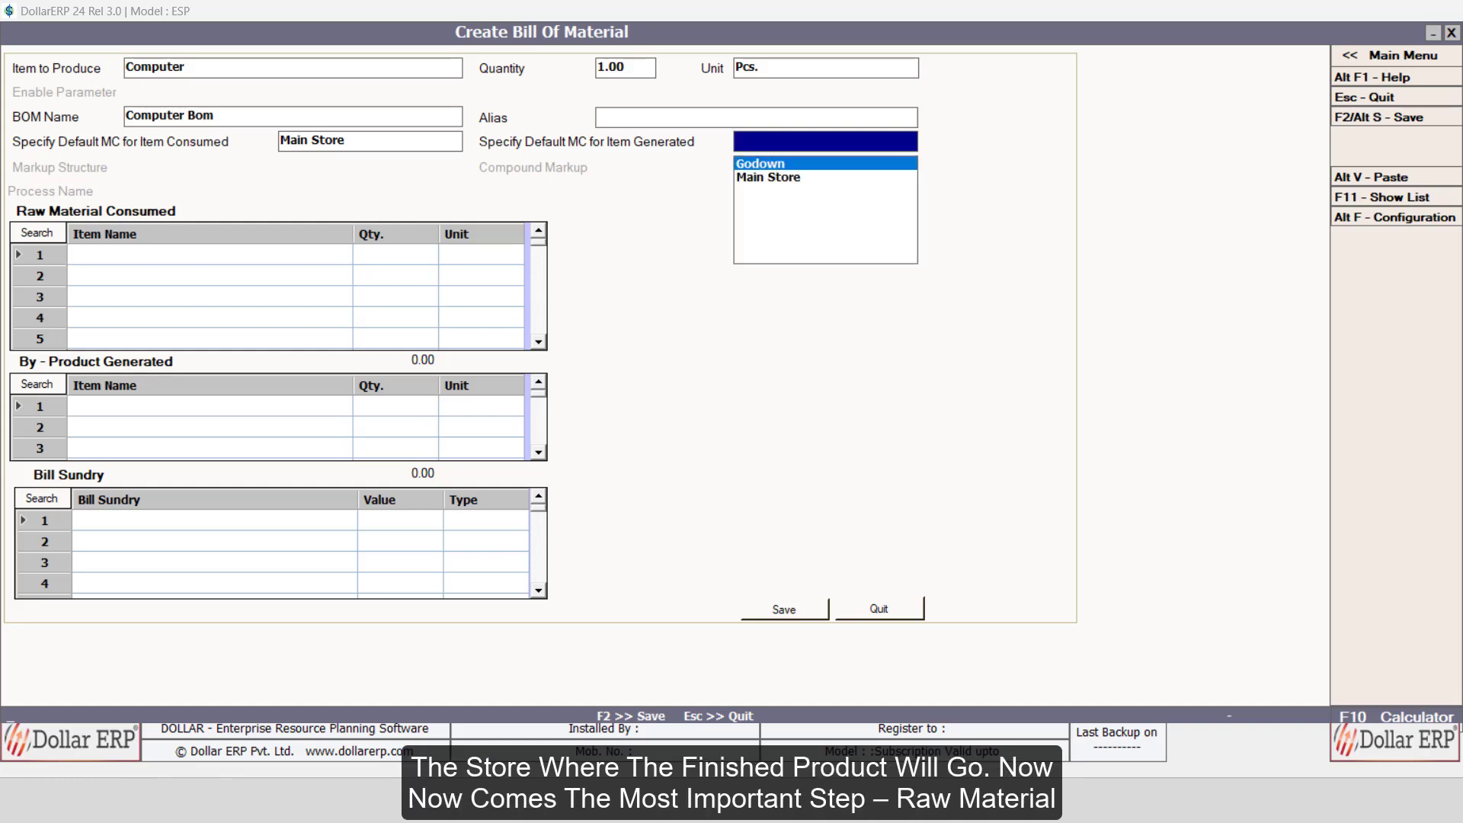
pyautogui.press('Return')
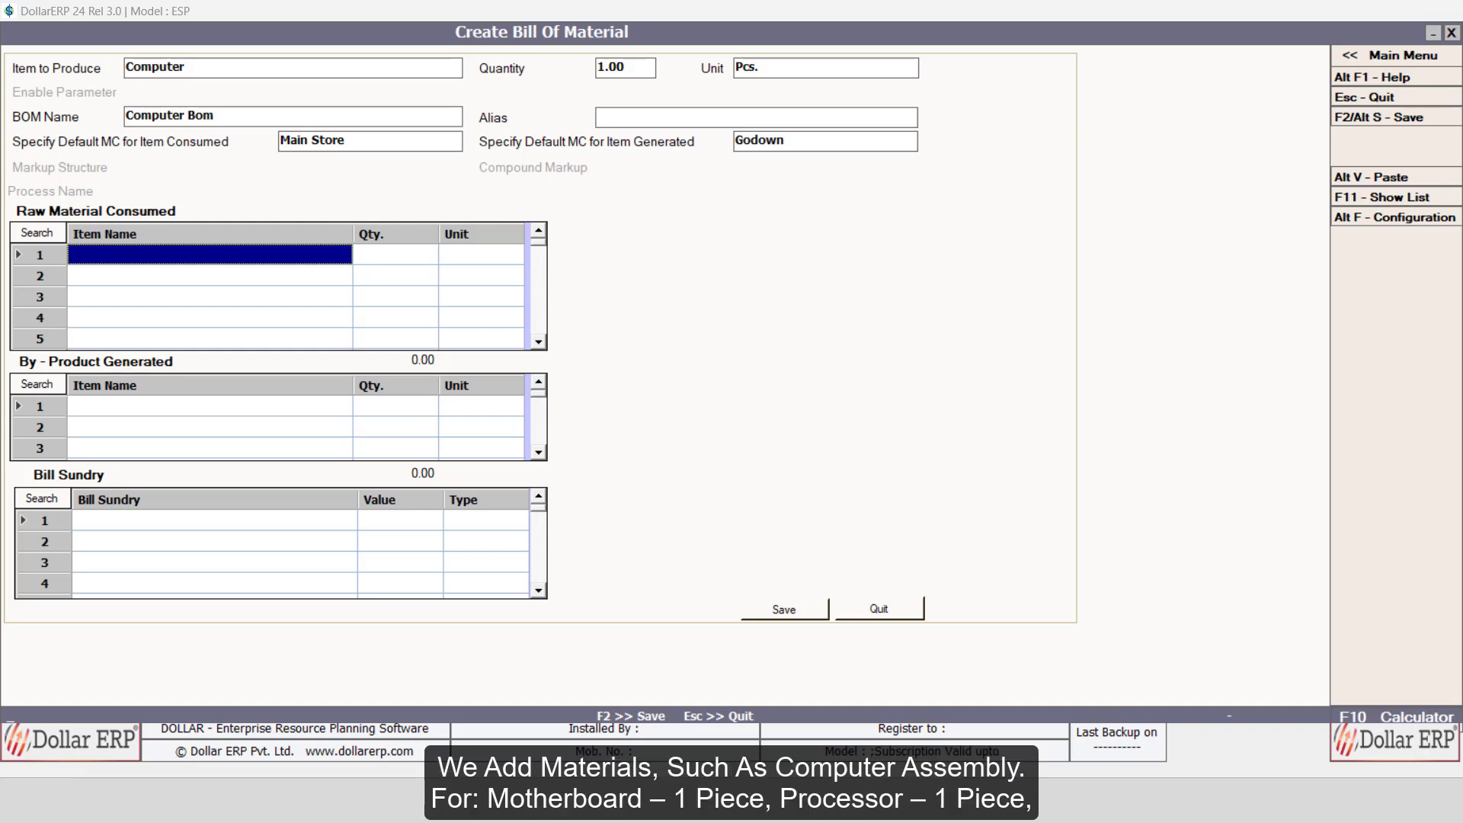
# Add MOTHERBOARD-INTEL and CPU-UNIT i5 to the raw materials consumed, 1.00 Pcs. each
pyautogui.write('mo')
pyautogui.press('Return')
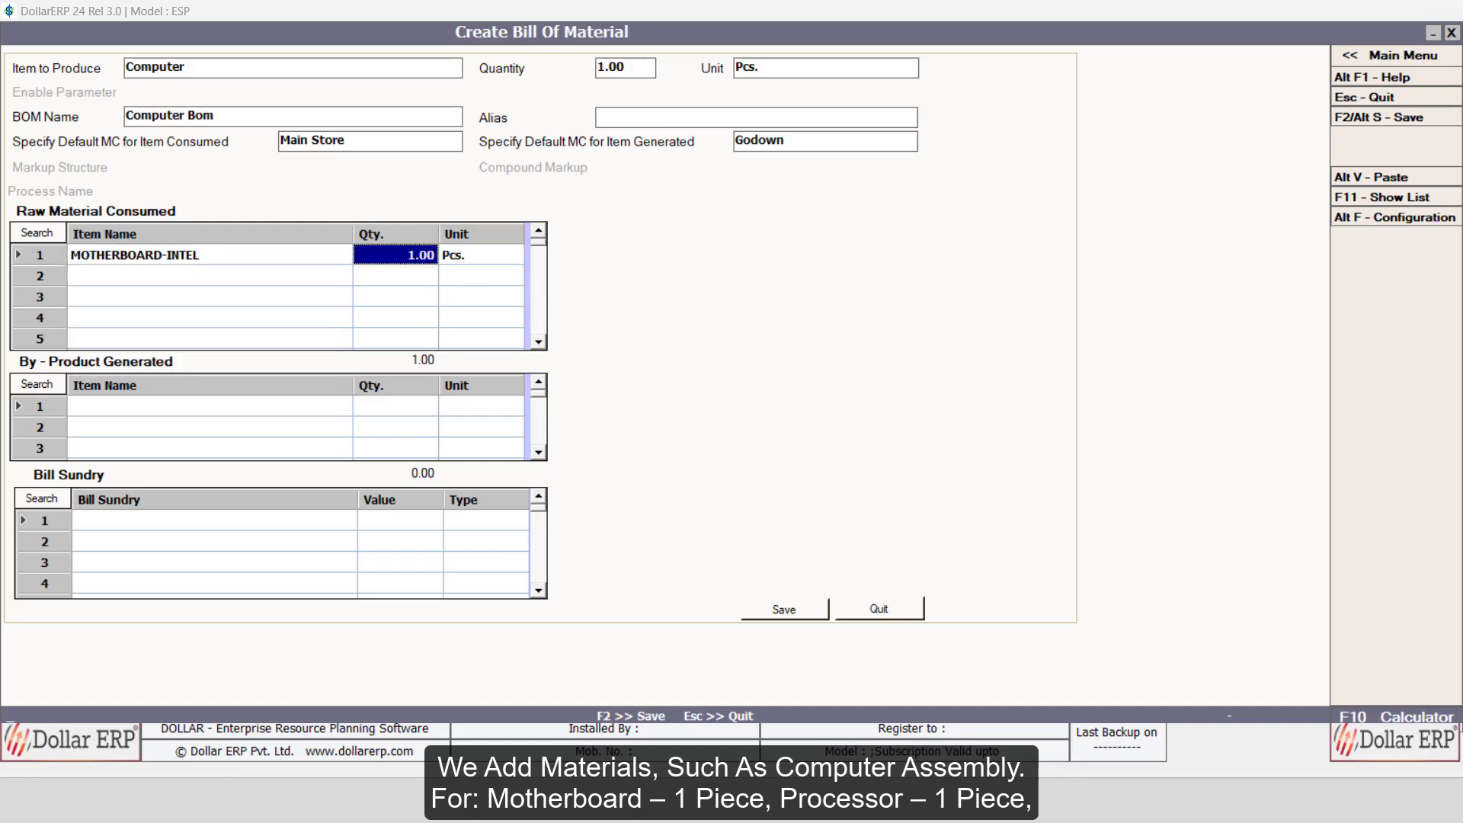
pyautogui.press('Return')
pyautogui.press('Return')
pyautogui.write('cp')
pyautogui.press('Return')
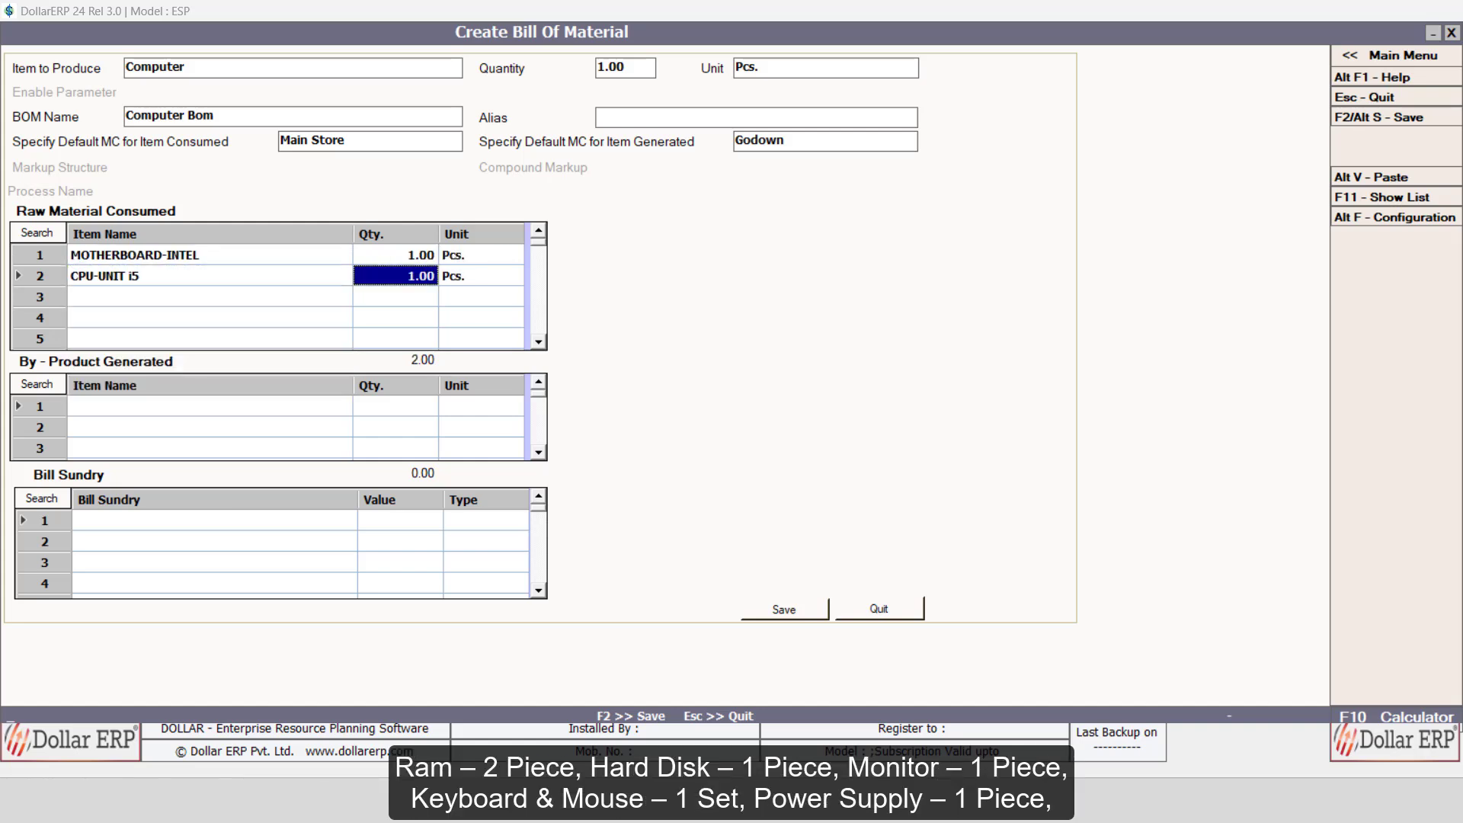
pyautogui.press('Return')
pyautogui.press('Return')
# Add 2.00 Pcs. of RAM-8GB DDR4 and 1.00 Pcs. of HDD-1TB to the raw materials consumed
pyautogui.write('Ram-')
pyautogui.press('Return')
pyautogui.write('2')
pyautogui.press('Return')
pyautogui.press('Return')
pyautogui.write('hd')
pyautogui.press('Return')
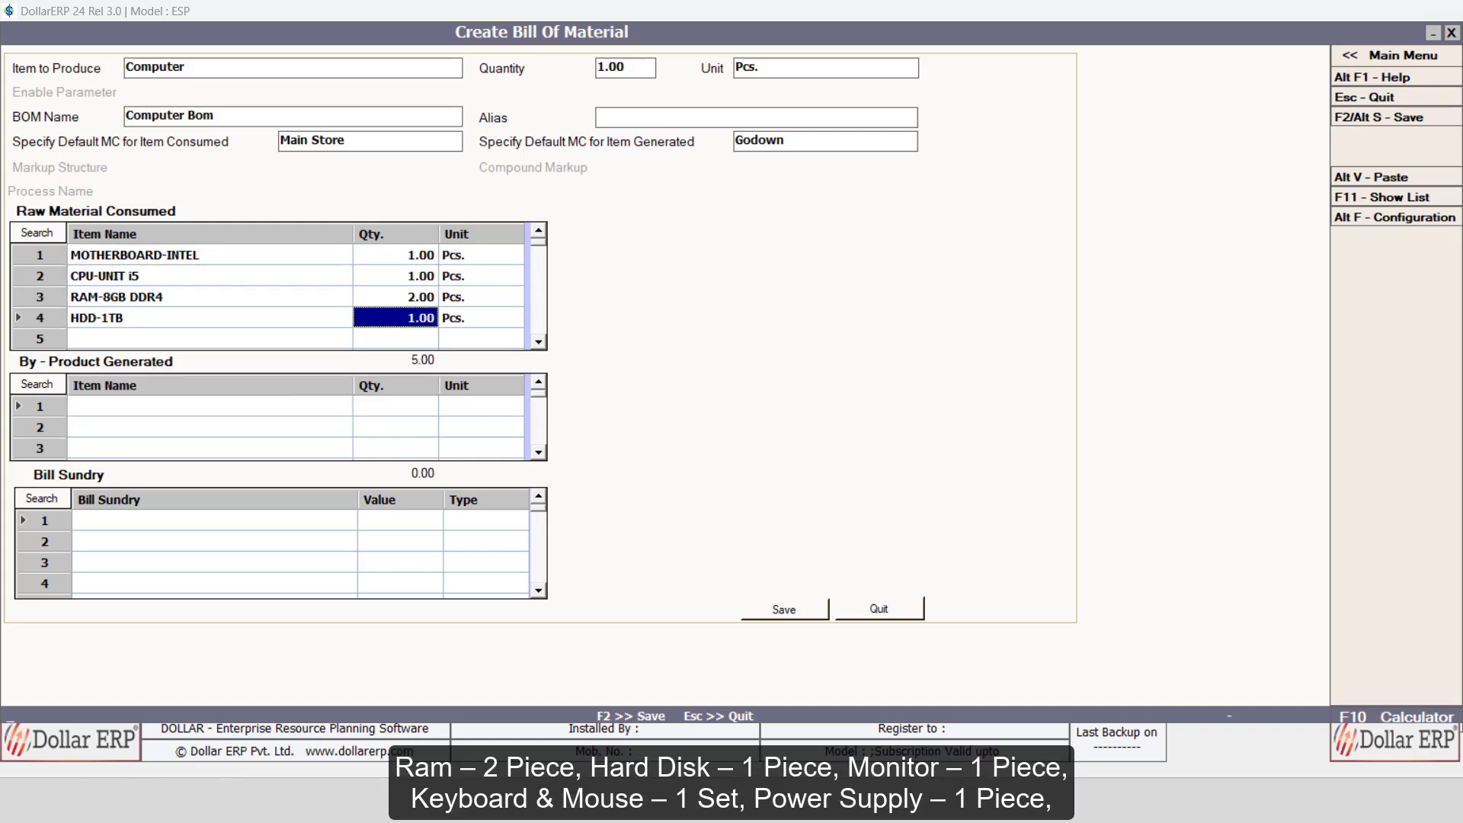
pyautogui.press('Return')
pyautogui.press('Return')
# Add MONITOR-LED 22", KEYBOARD-USB and MOUSE-USB to the raw materials consumed, 1.00 Pcs. each
pyautogui.write('mon')
pyautogui.press('Return')
pyautogui.press('Return')
pyautogui.press('Return')
pyautogui.write('ke')
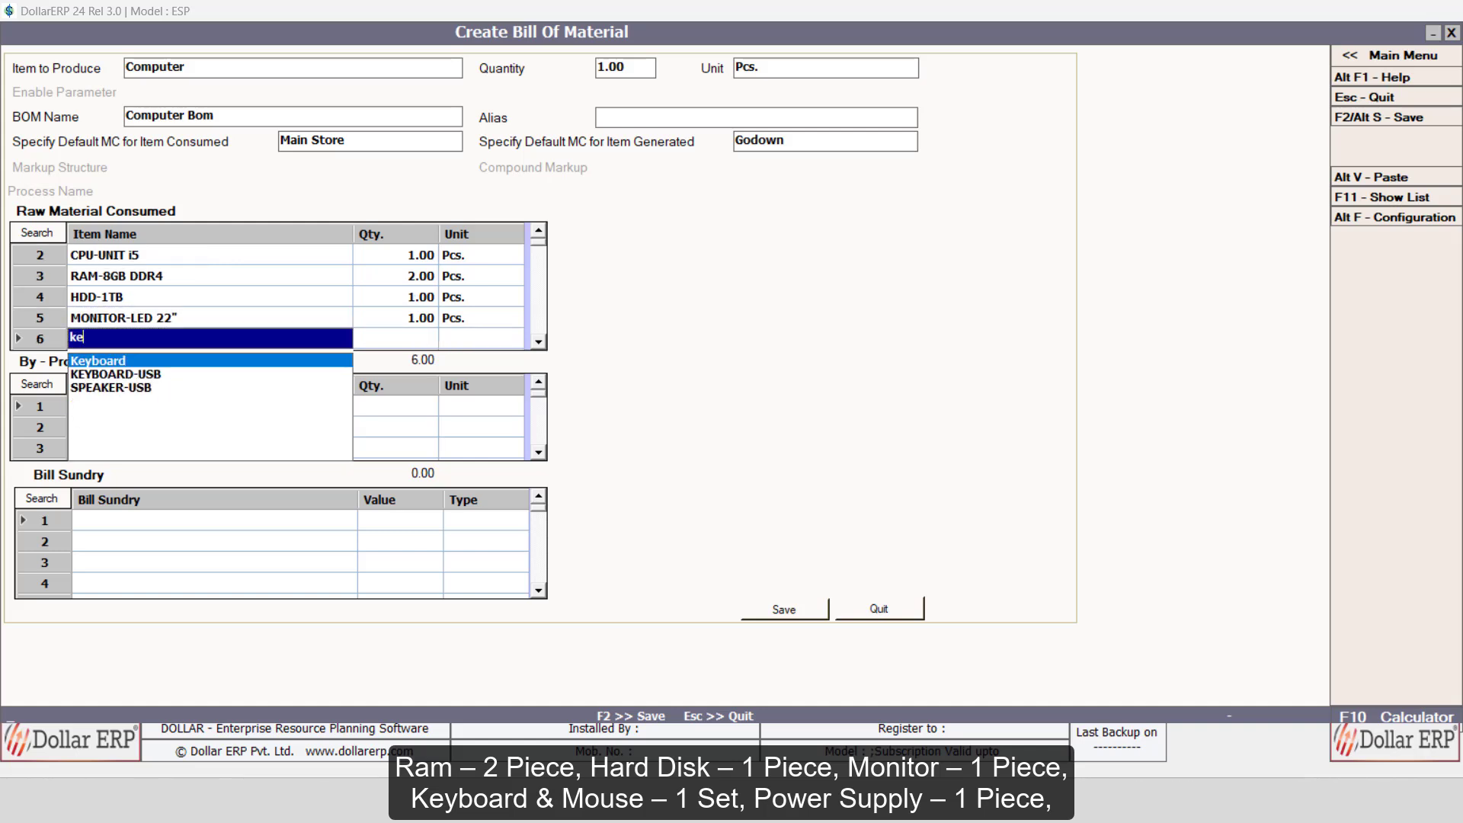
pyautogui.press('Return')
pyautogui.press('Return')
pyautogui.press('Return')
pyautogui.write('mou')
pyautogui.press('Return')
pyautogui.press('Return')
pyautogui.press('Return')
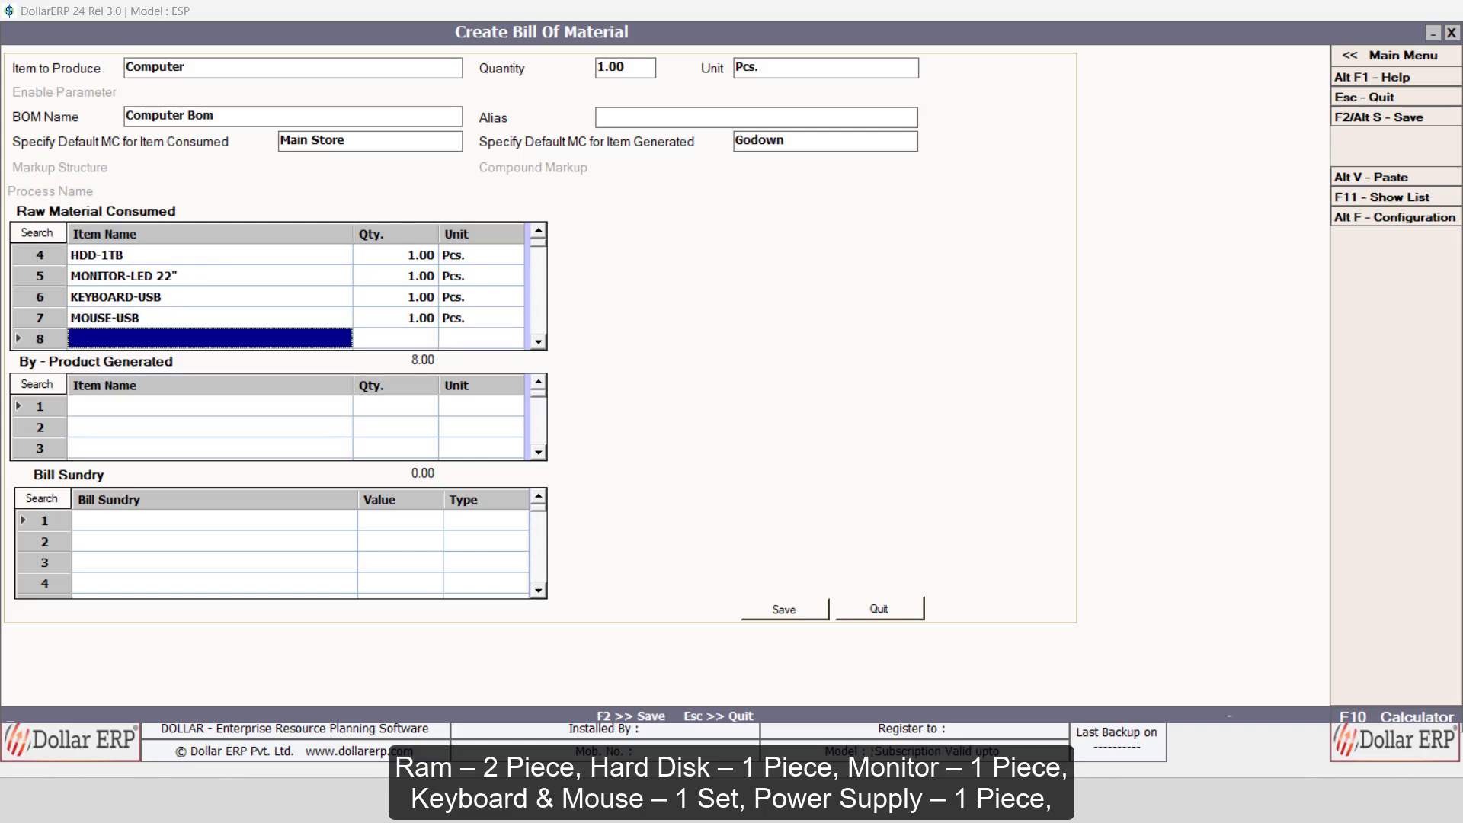
# Add SMPS-1000W and CABINET-ATX to the raw materials consumed, 1.00 Pcs. each
pyautogui.write('sm')
pyautogui.press('Return')
pyautogui.press('Return')
pyautogui.press('Return')
pyautogui.write('ca')
pyautogui.press('Return')
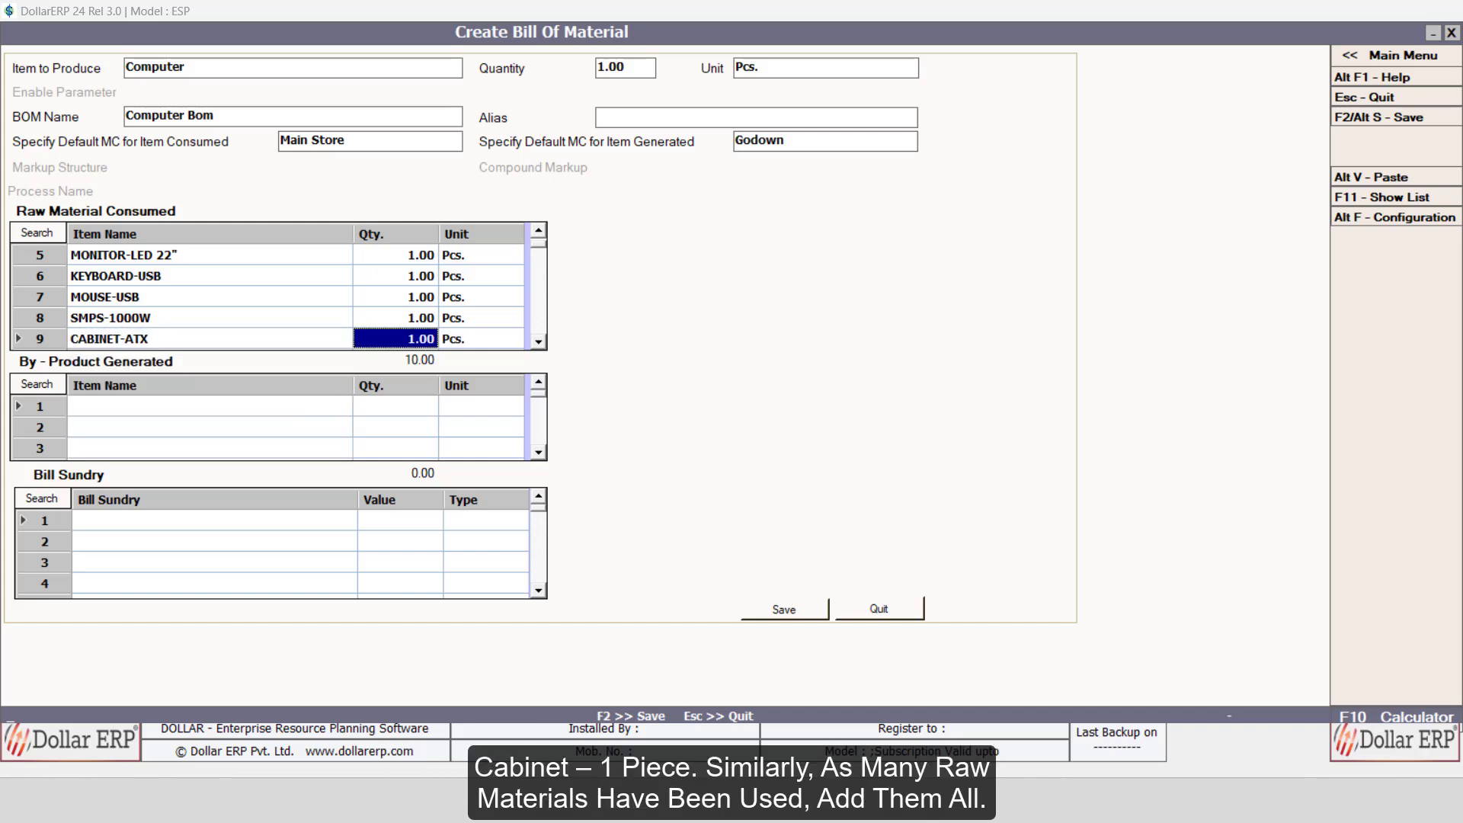
pyautogui.press('Return')
pyautogui.press('Return')
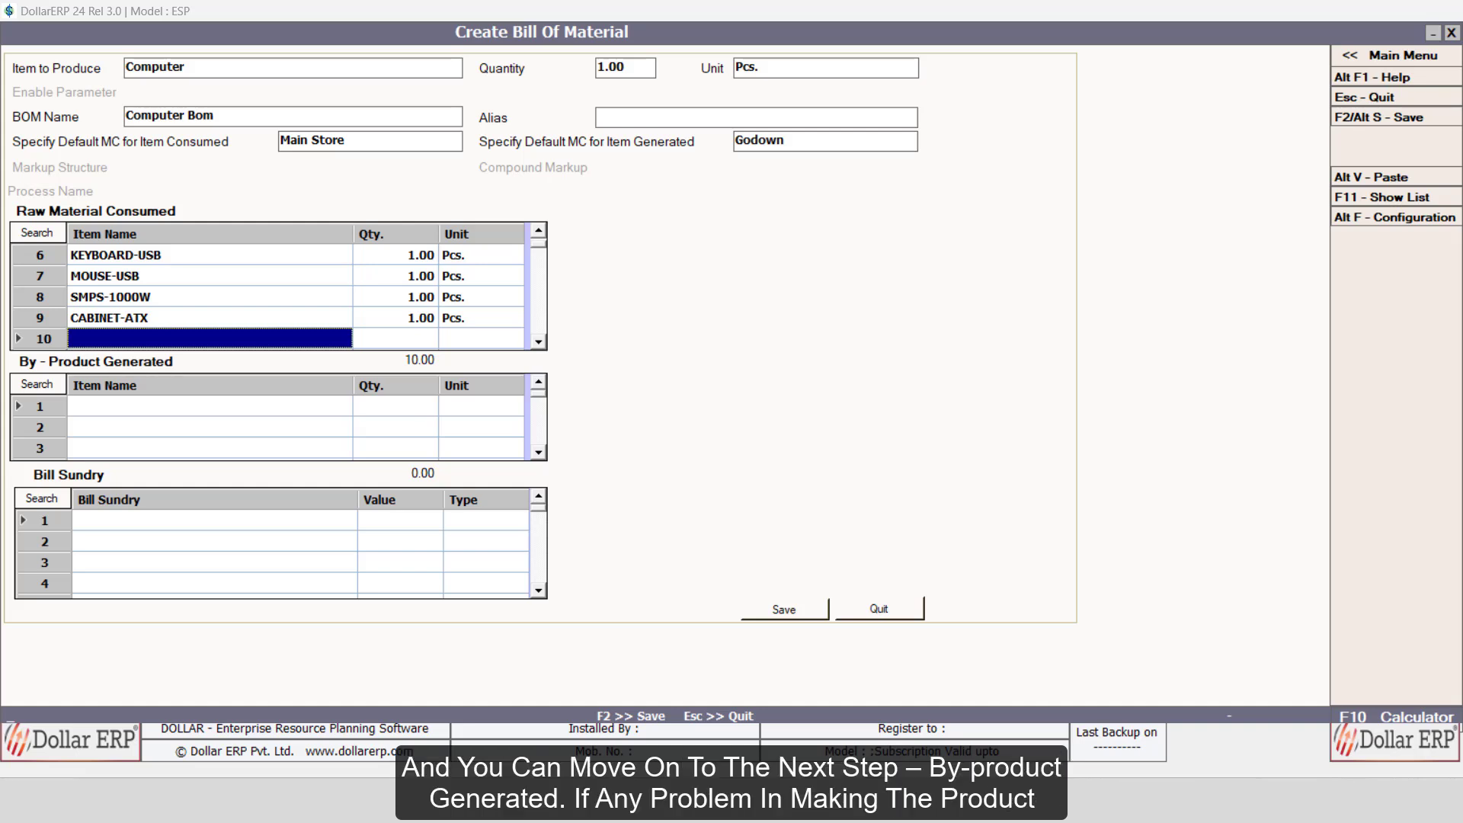
# Save the bill of material with by-products and bill sundries left empty, and close the creation form
pyautogui.click(209, 405)
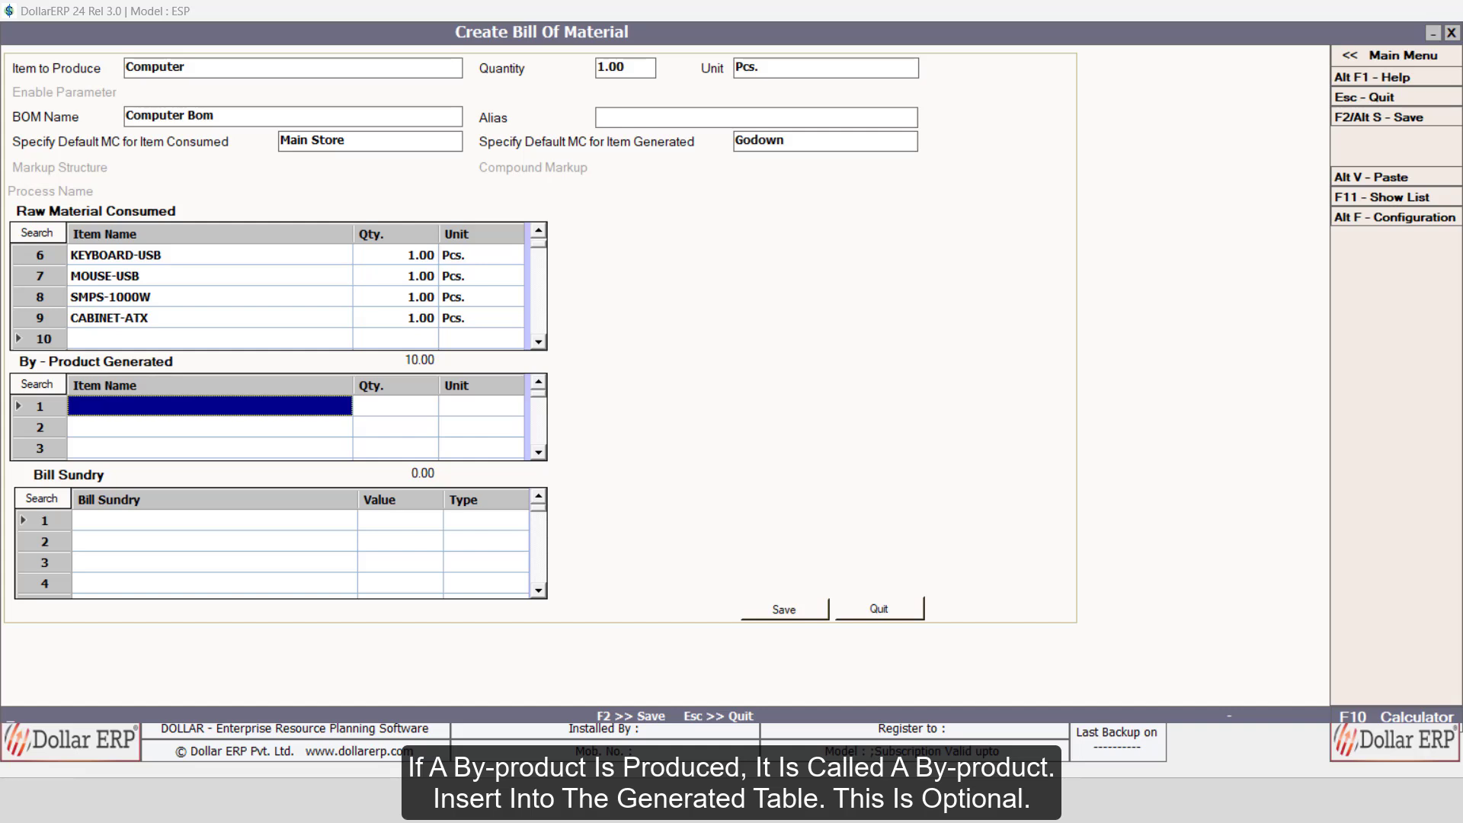
pyautogui.click(214, 519)
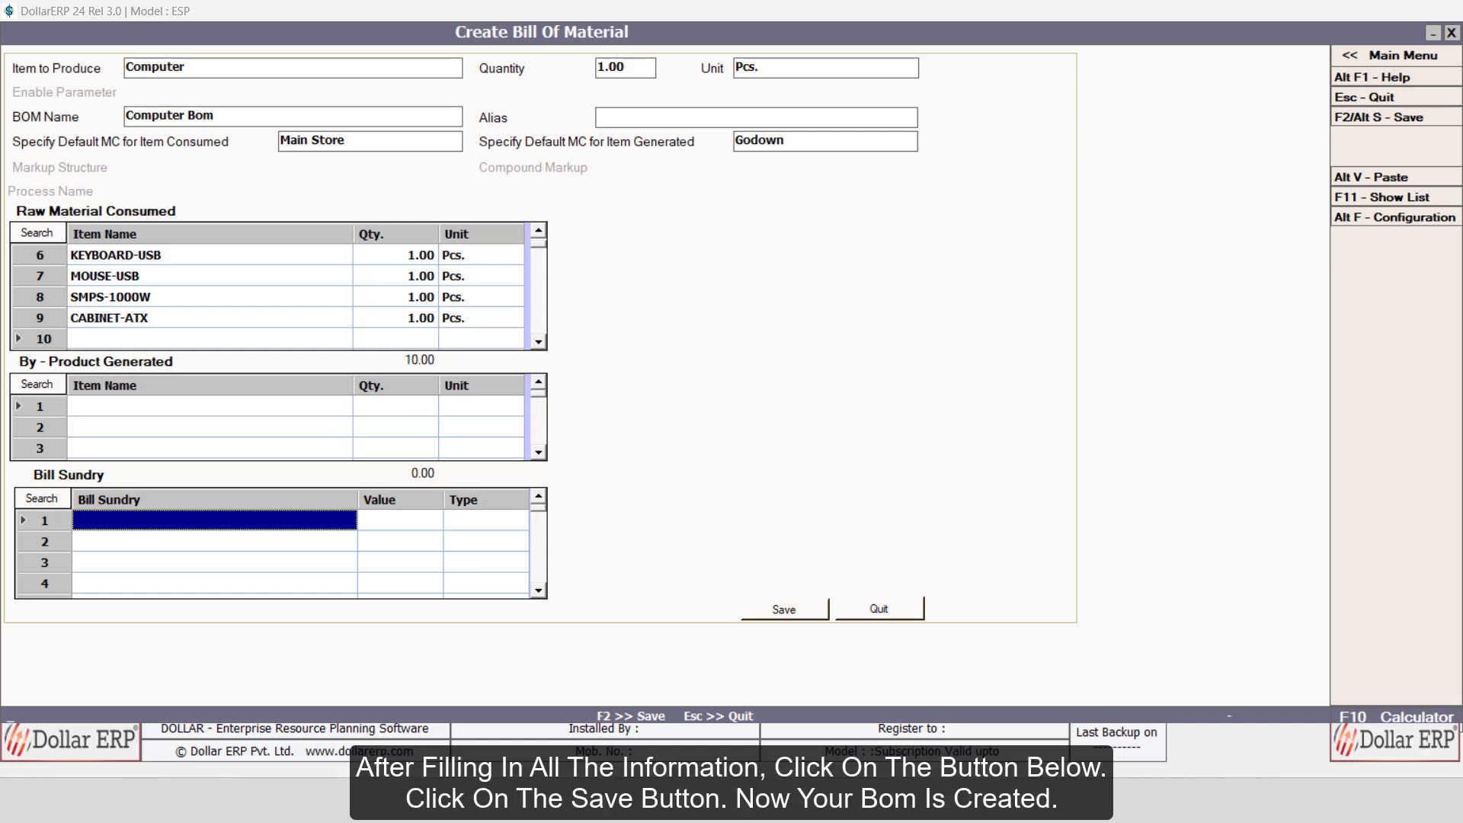
pyautogui.click(771, 609)
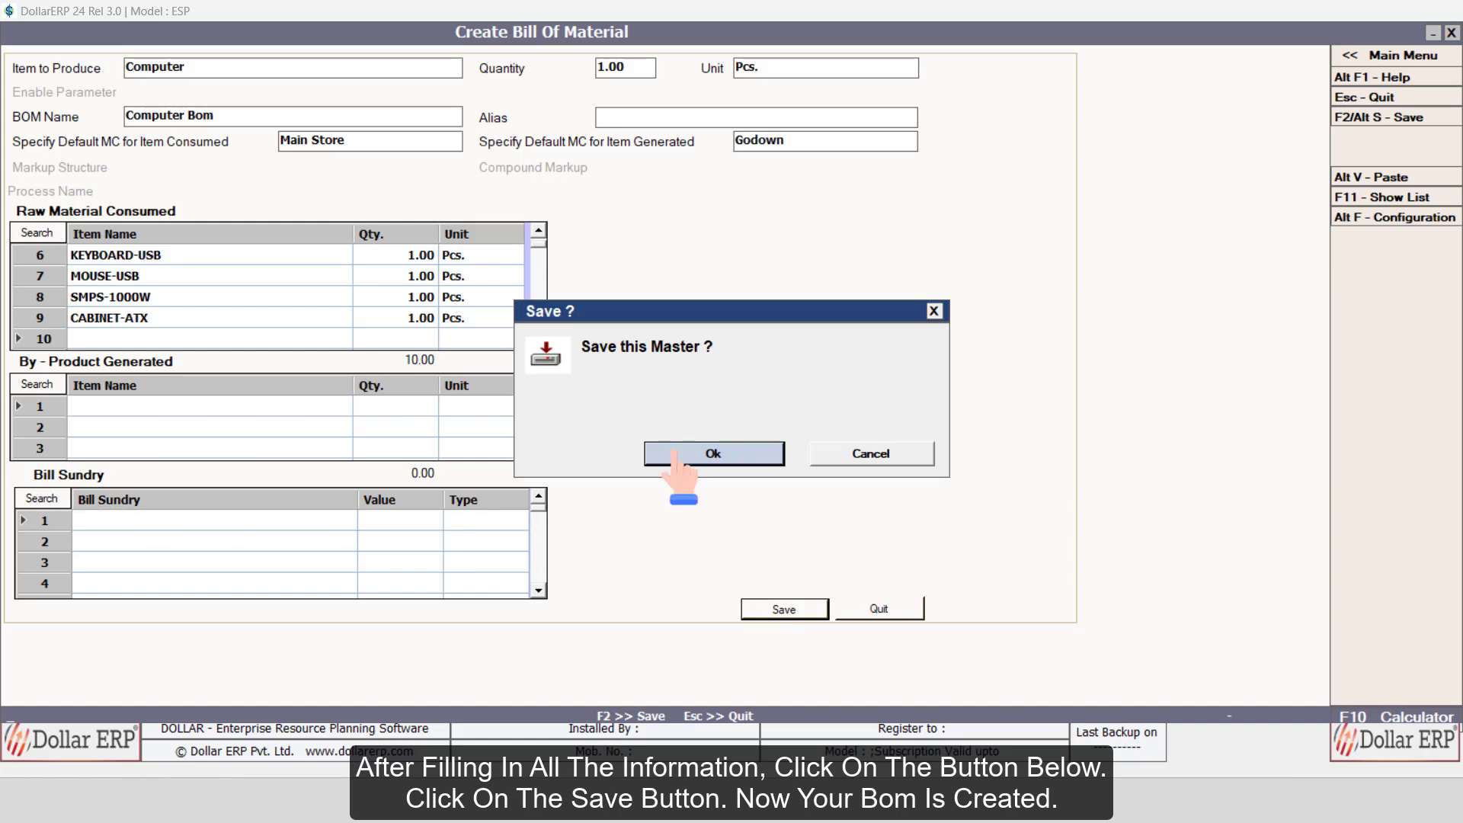
pyautogui.click(694, 454)
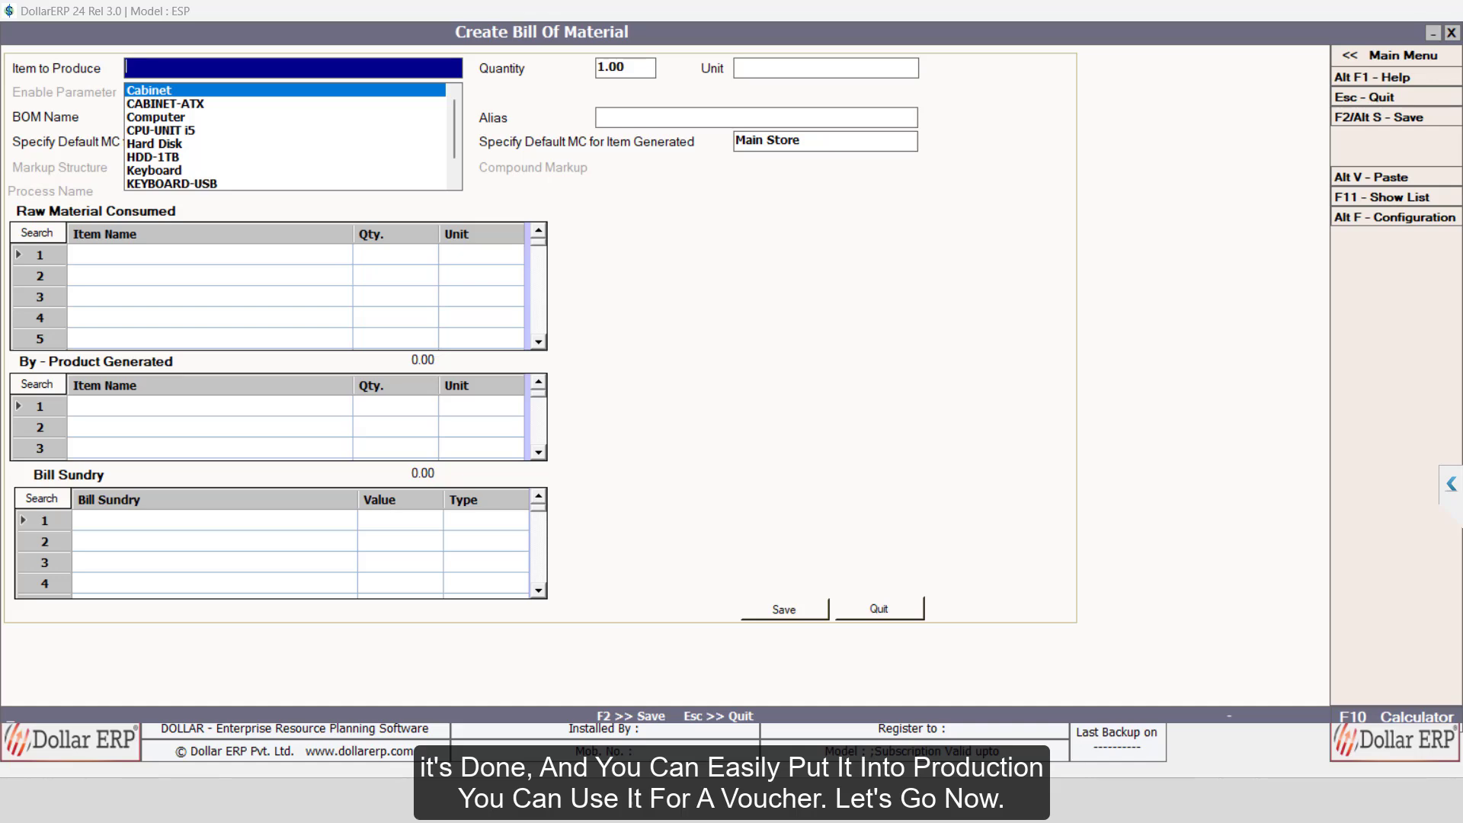
pyautogui.press('Escape')
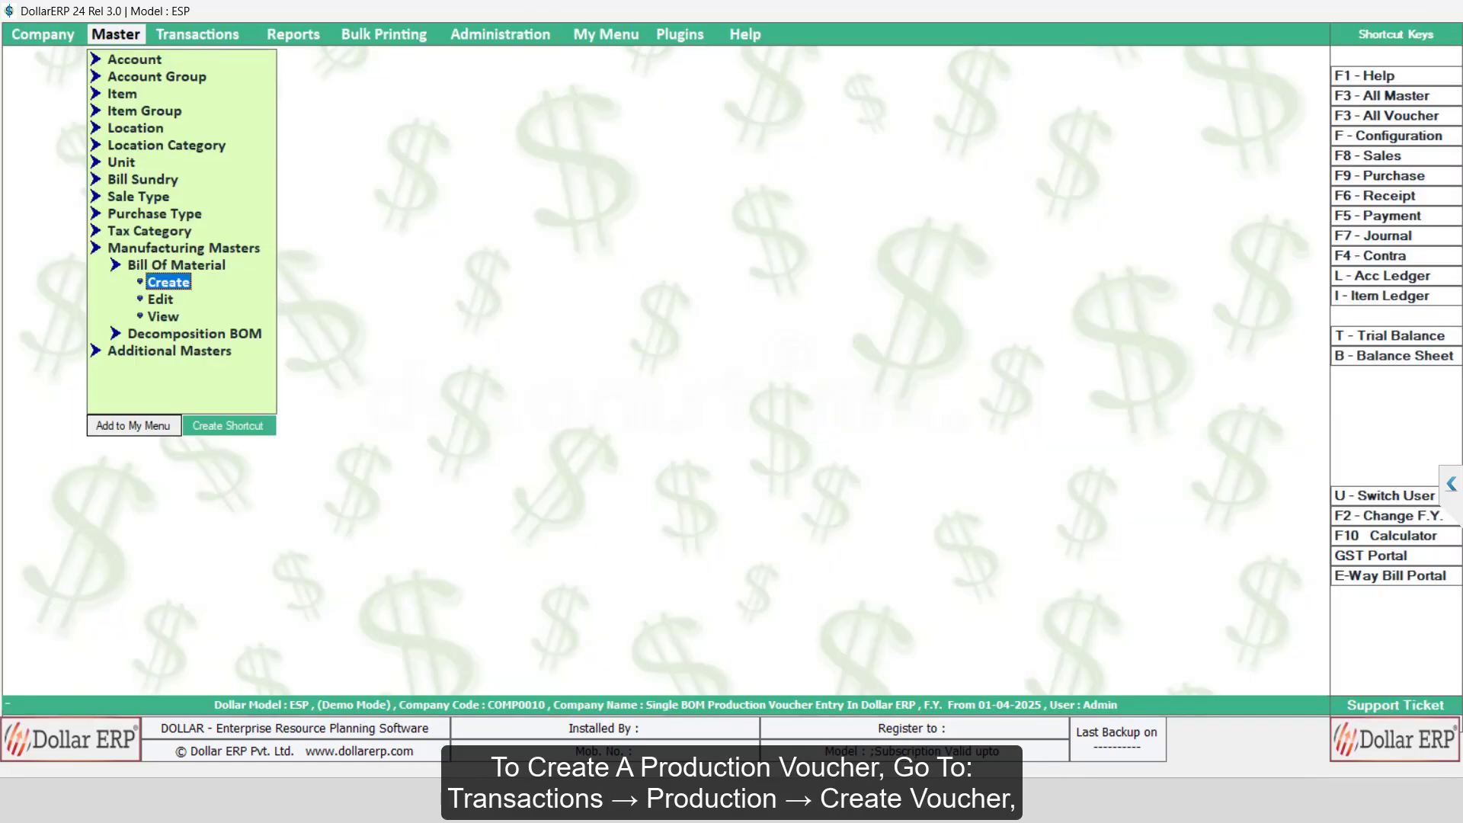
# Start creating a new Production voucher
pyautogui.press('Right')
pyautogui.click(213, 350)
pyautogui.press('Return')
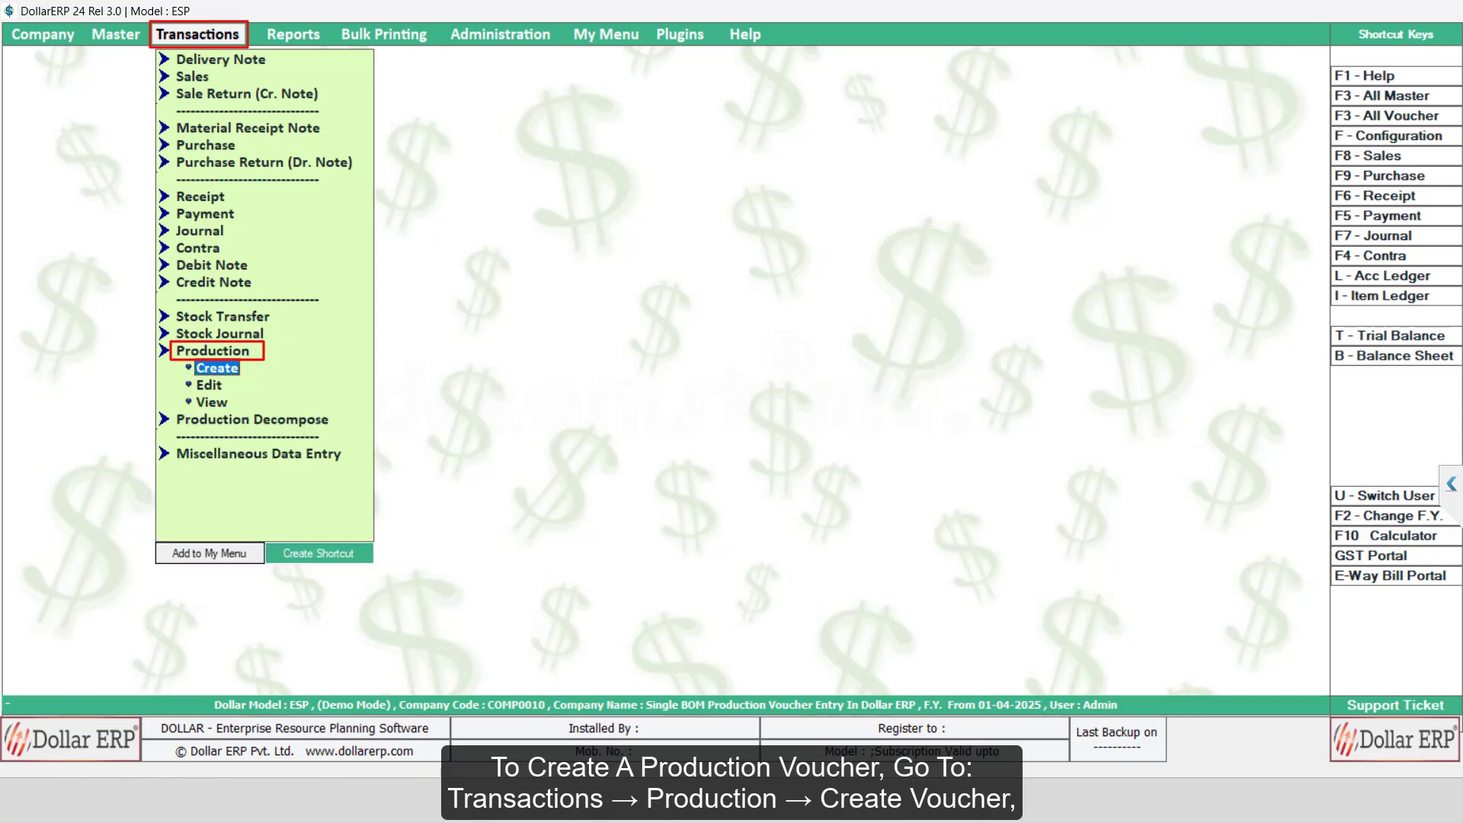
pyautogui.press('Return')
# Date the production voucher 03-10-2025 and select Computer Bom as its BOM
pyautogui.write('03-10-2025')
pyautogui.press('Return')
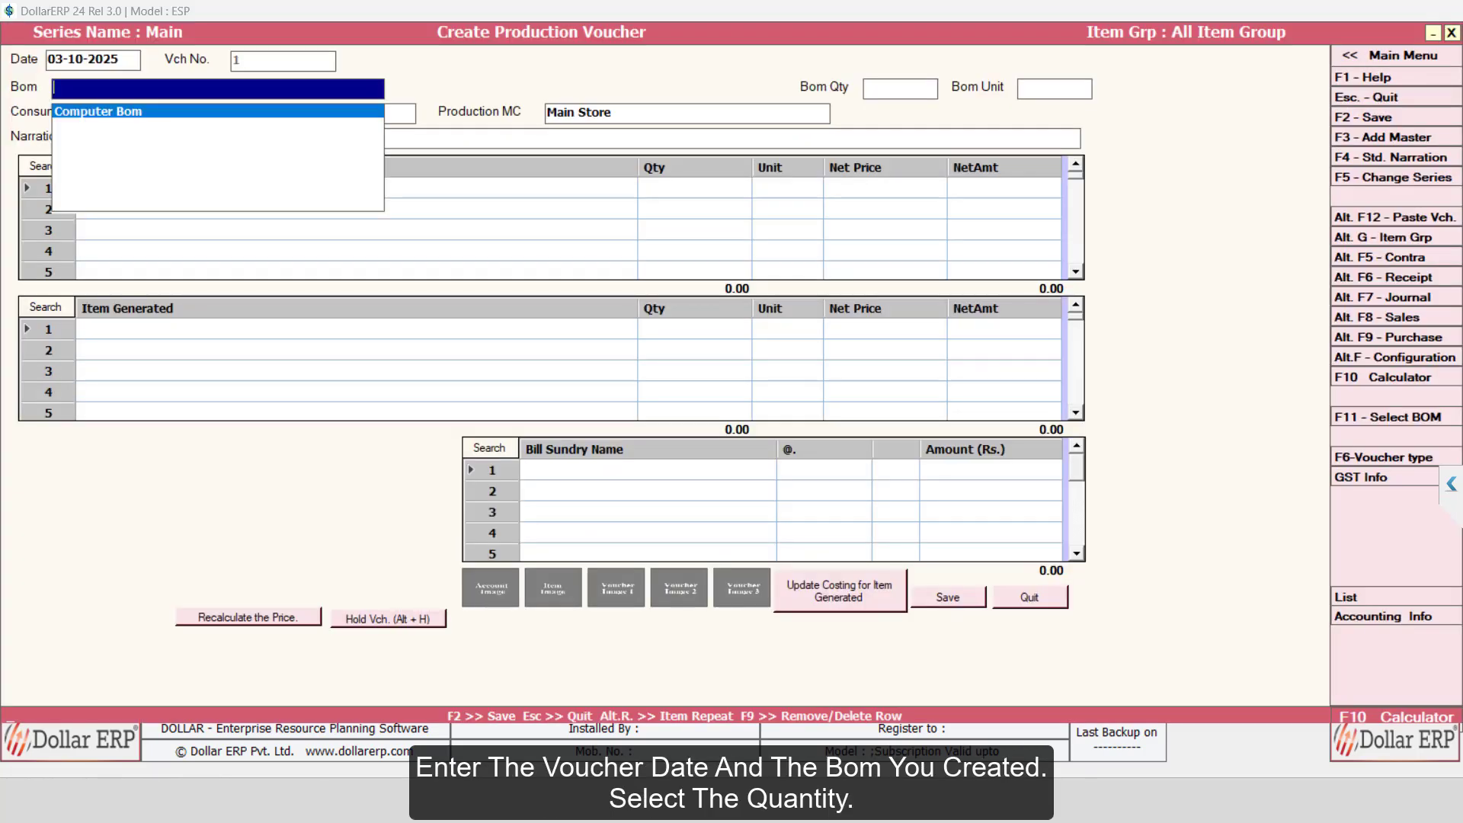
pyautogui.press('Return')
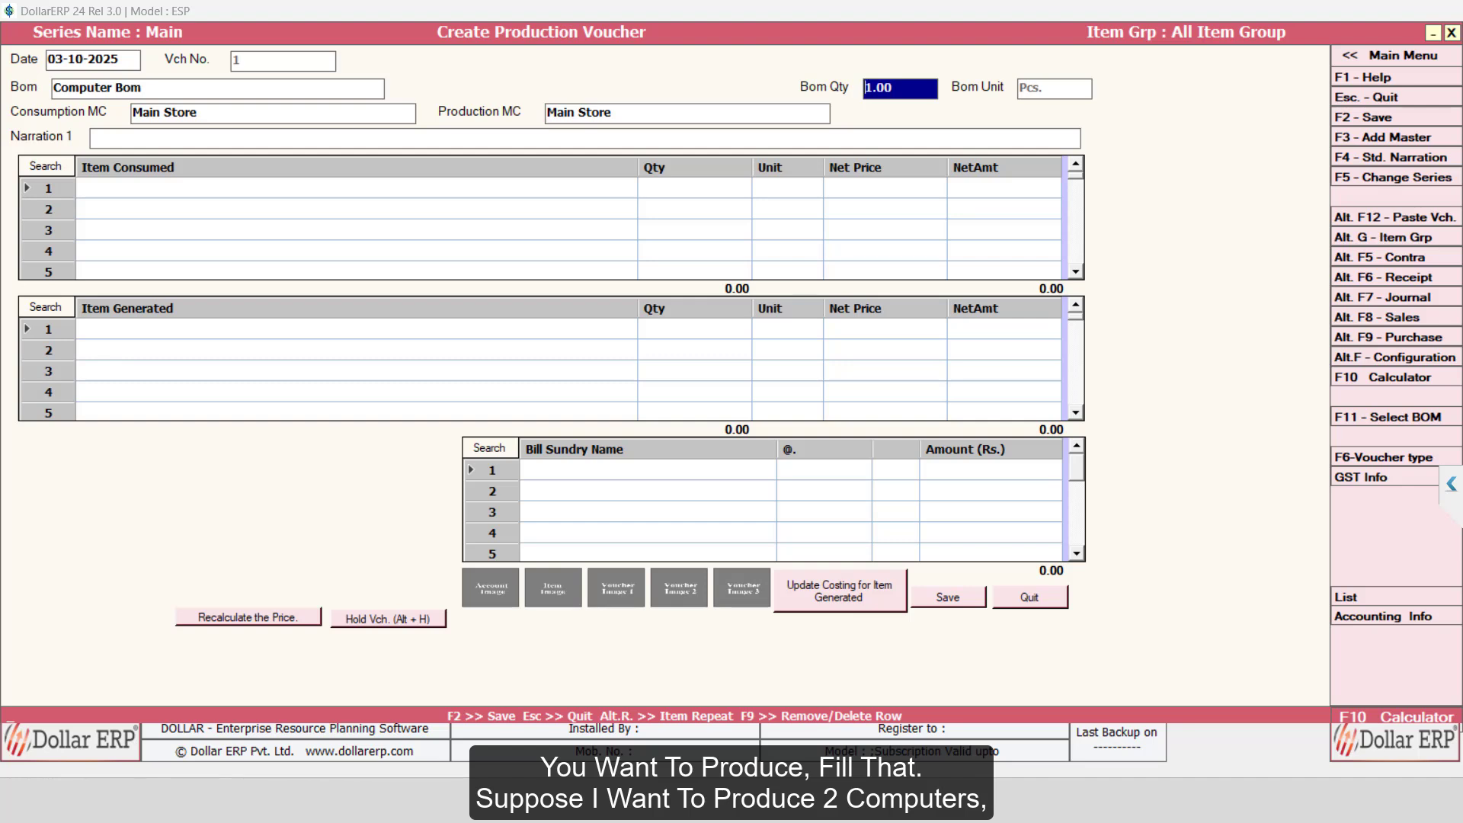
# Set the BOM quantity to 2 and accept Main Store as Consumption MC and Godown as Production MC
pyautogui.write('2')
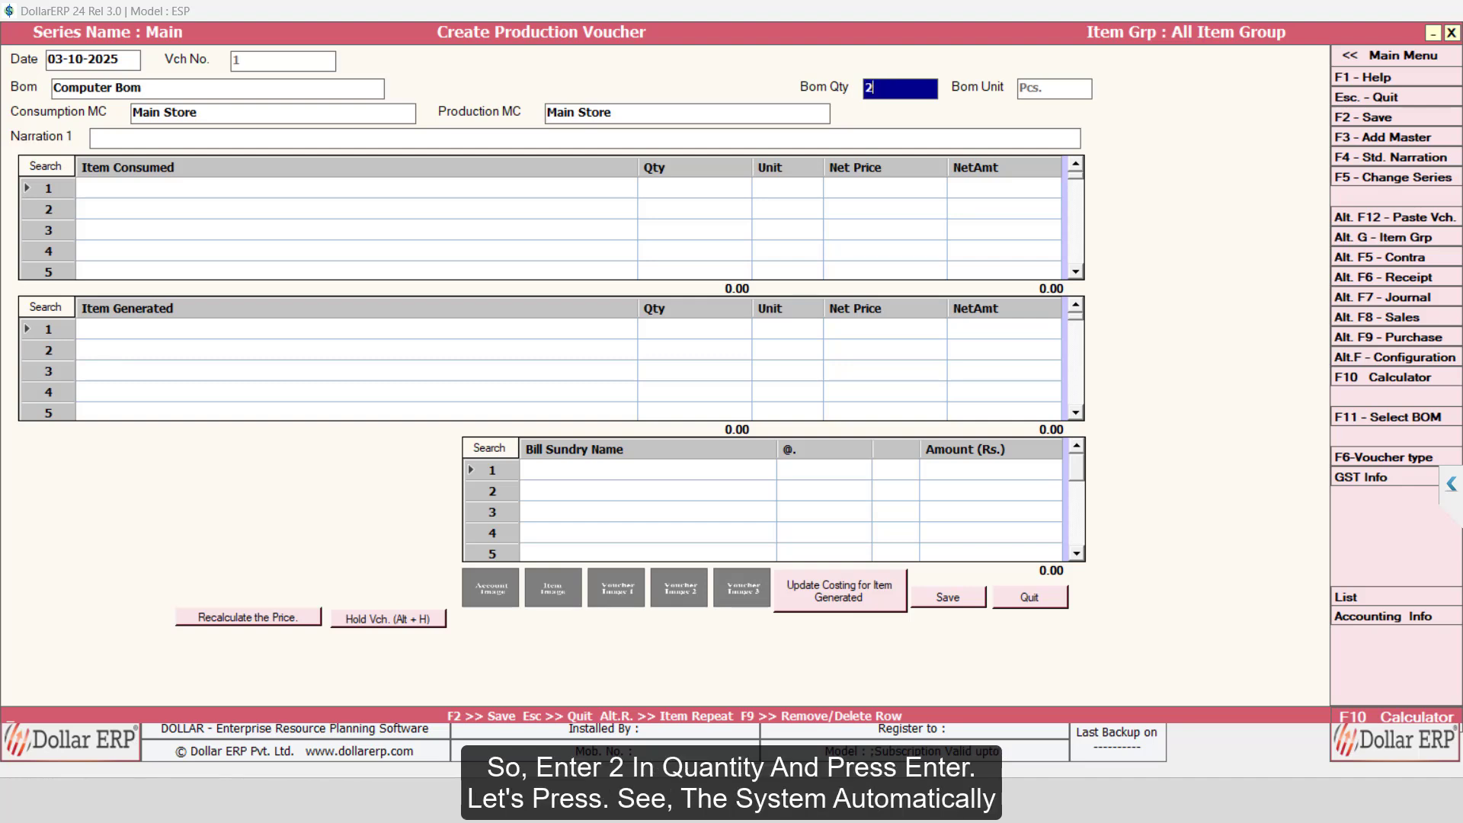
pyautogui.press('Return')
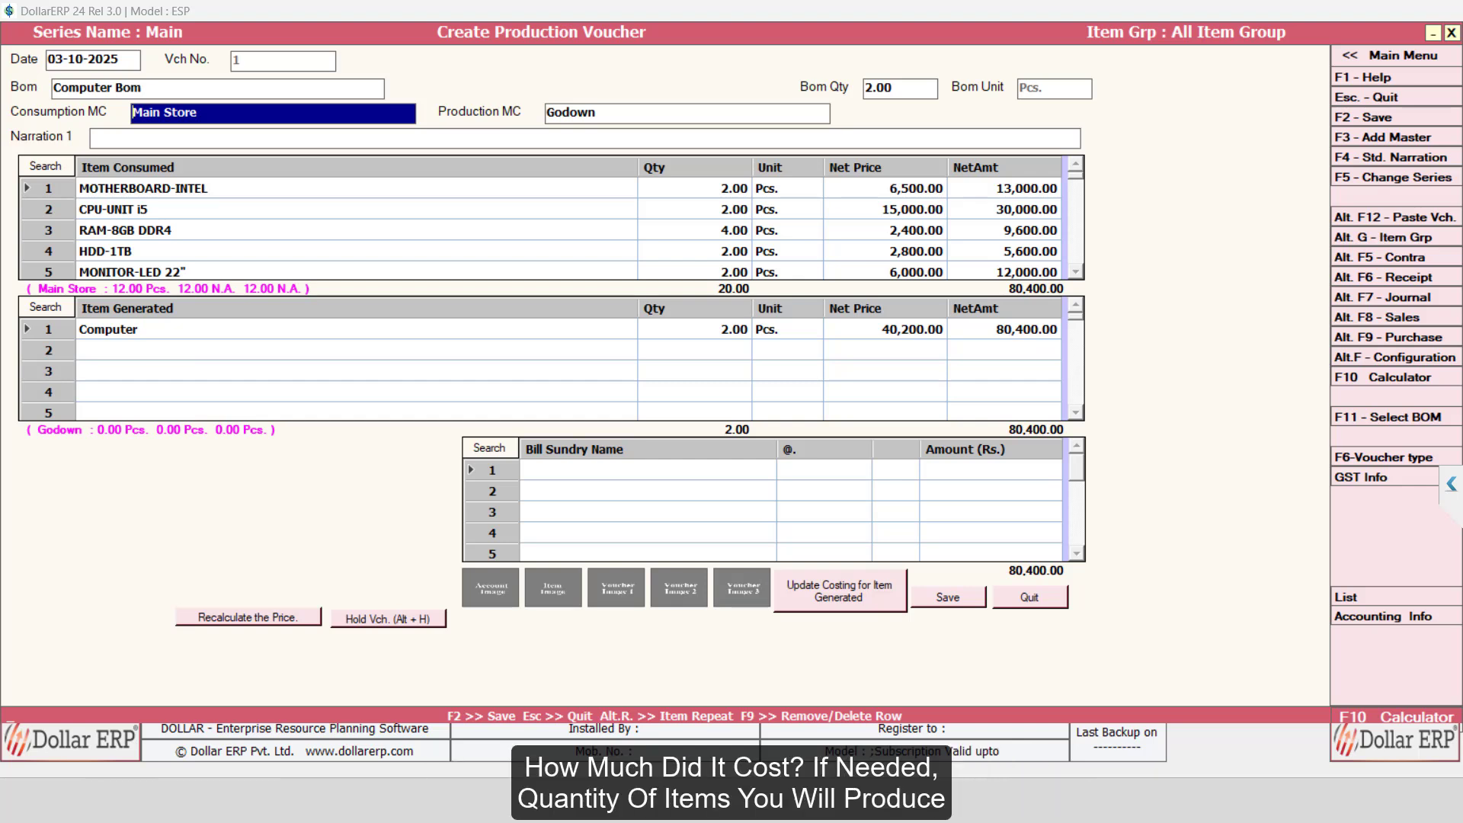
pyautogui.press('Return')
pyautogui.press('Return')
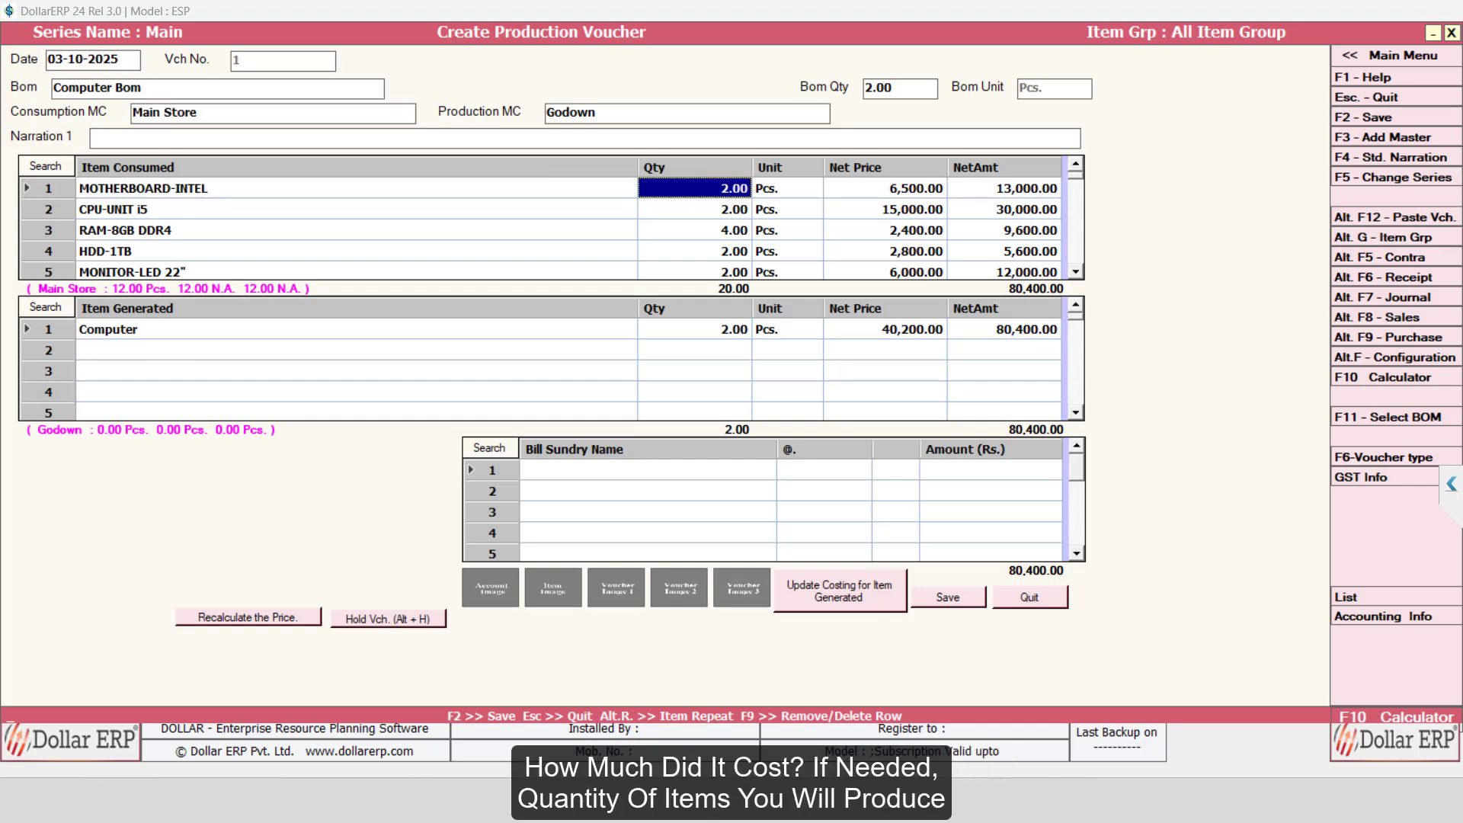
# Set the net price of the consumed item RAM-8GB DDR4 to 2,500
pyautogui.press('Down')
pyautogui.press('Down')
pyautogui.press('Right')
pyautogui.press('Right')
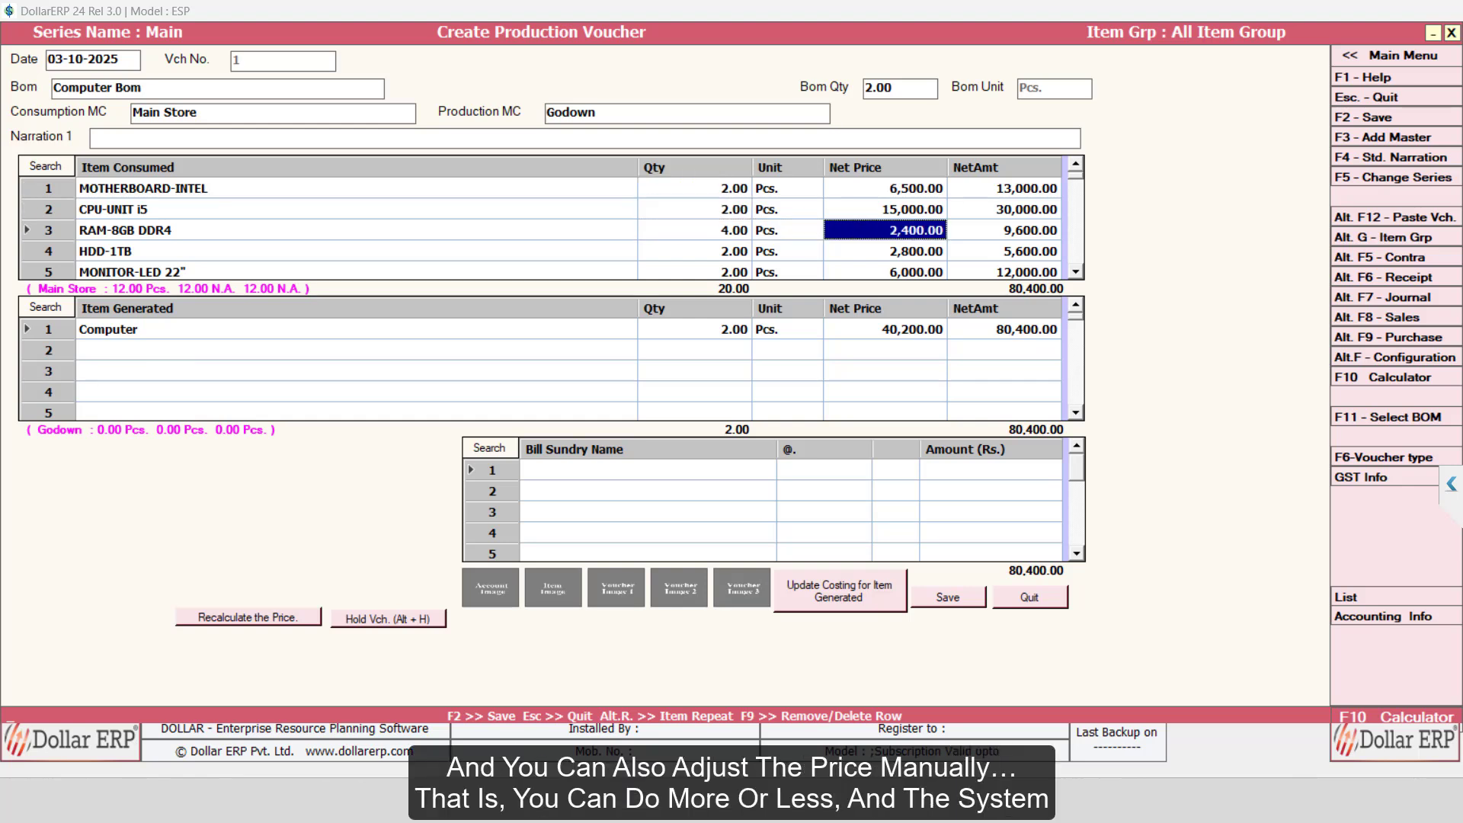
pyautogui.write('2500')
pyautogui.press('Return')
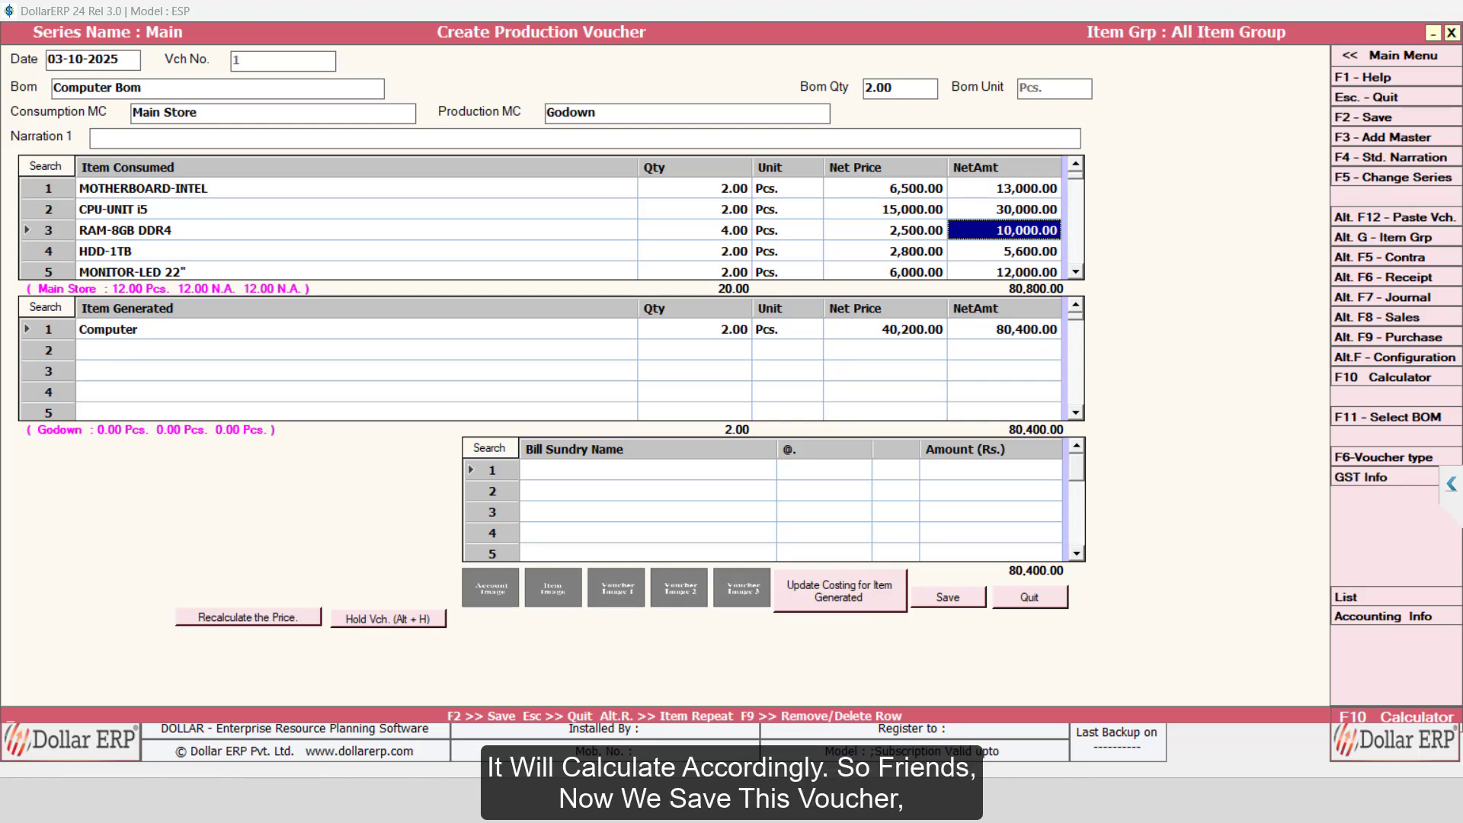
# Save the production voucher with bill sundries left empty, skip printing, and close the voucher form
pyautogui.click(647, 469)
pyautogui.click(946, 598)
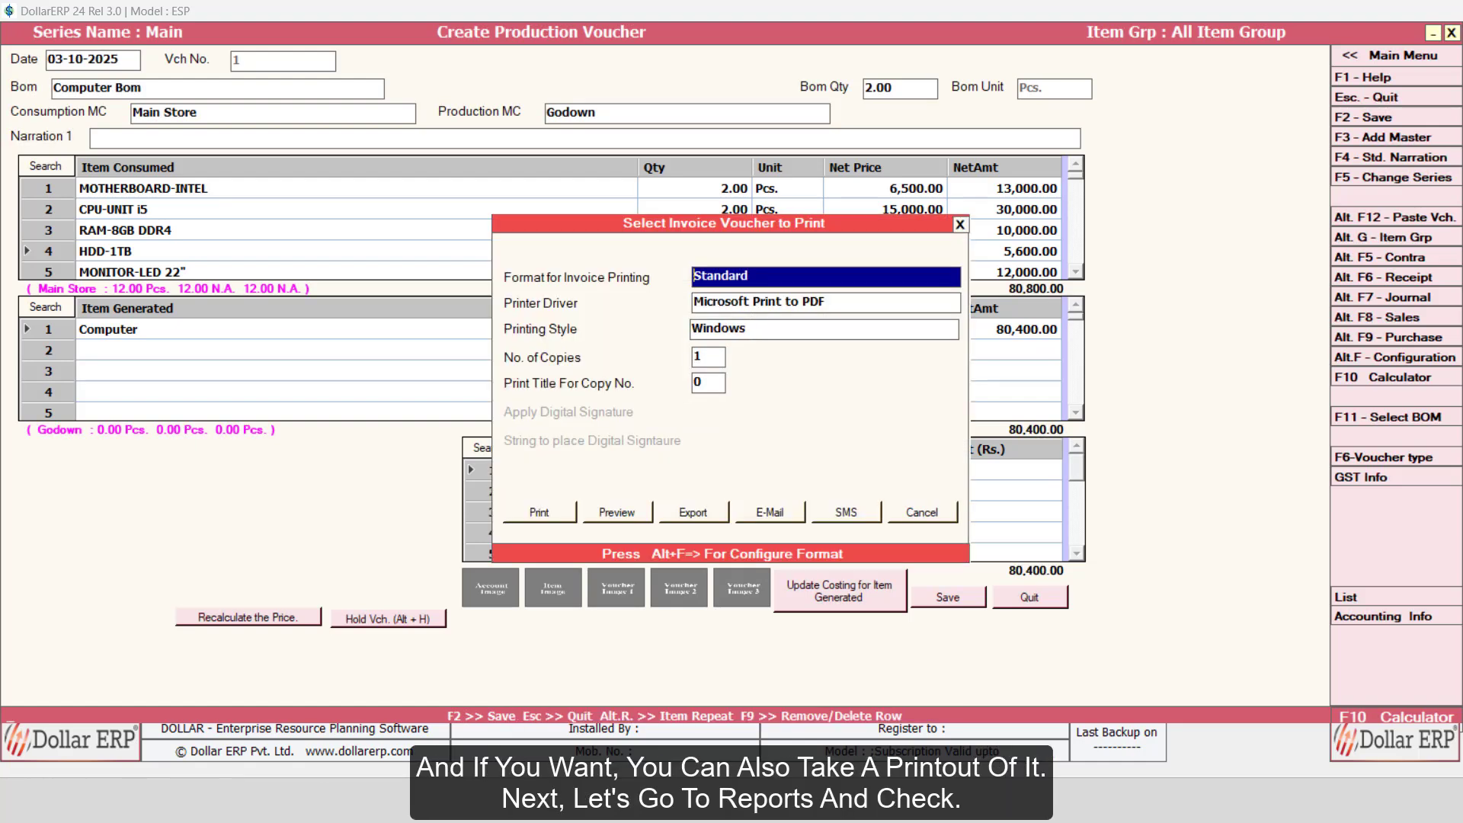
pyautogui.press('Escape')
pyautogui.press('Escape')
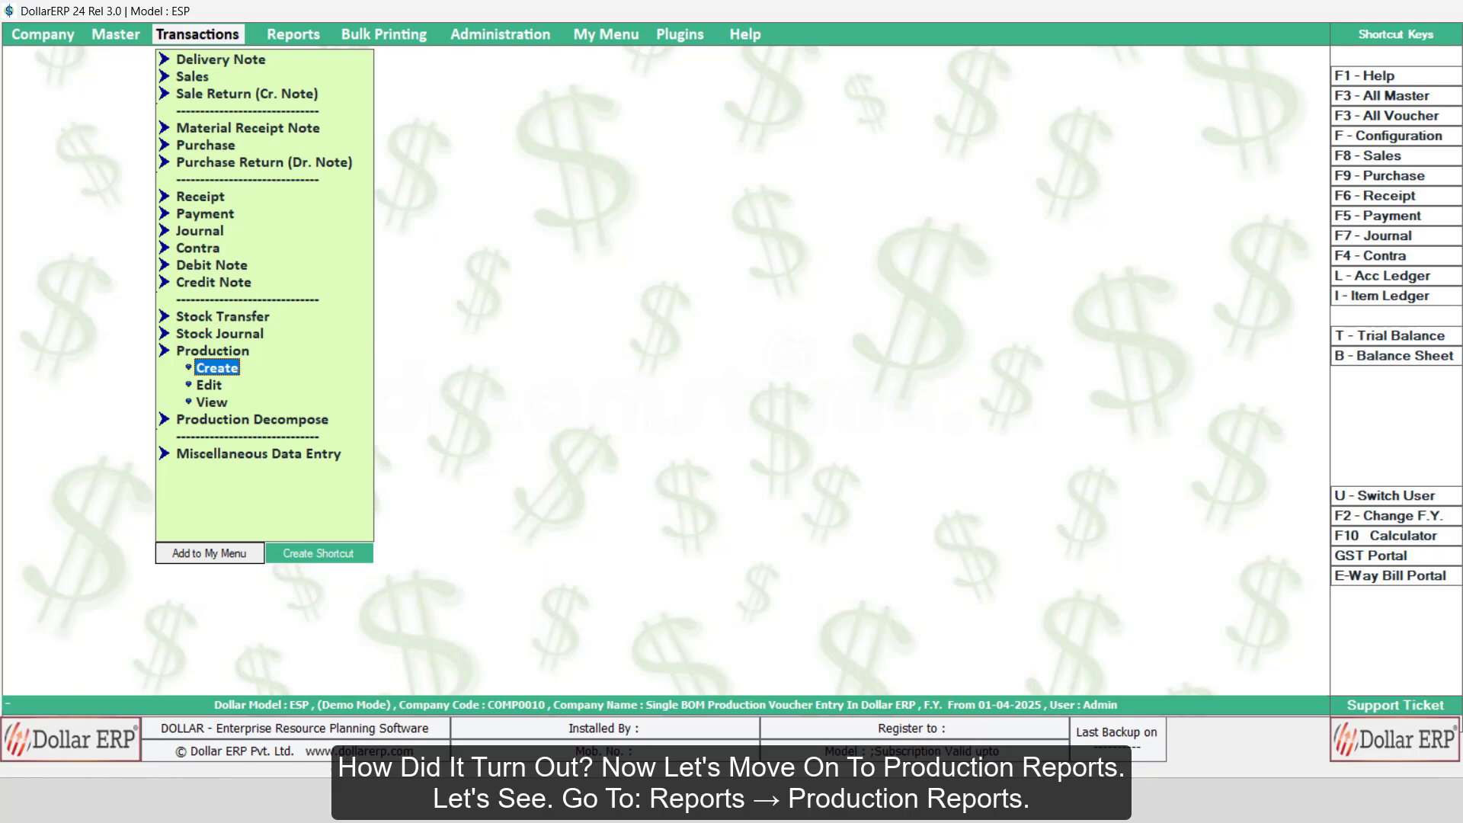
# Open the Cost Sheet (Bill Of Material) production report
pyautogui.press('Right')
pyautogui.press('Down')
pyautogui.press('Down')
pyautogui.press('Down')
pyautogui.press('Down')
pyautogui.press('Return')
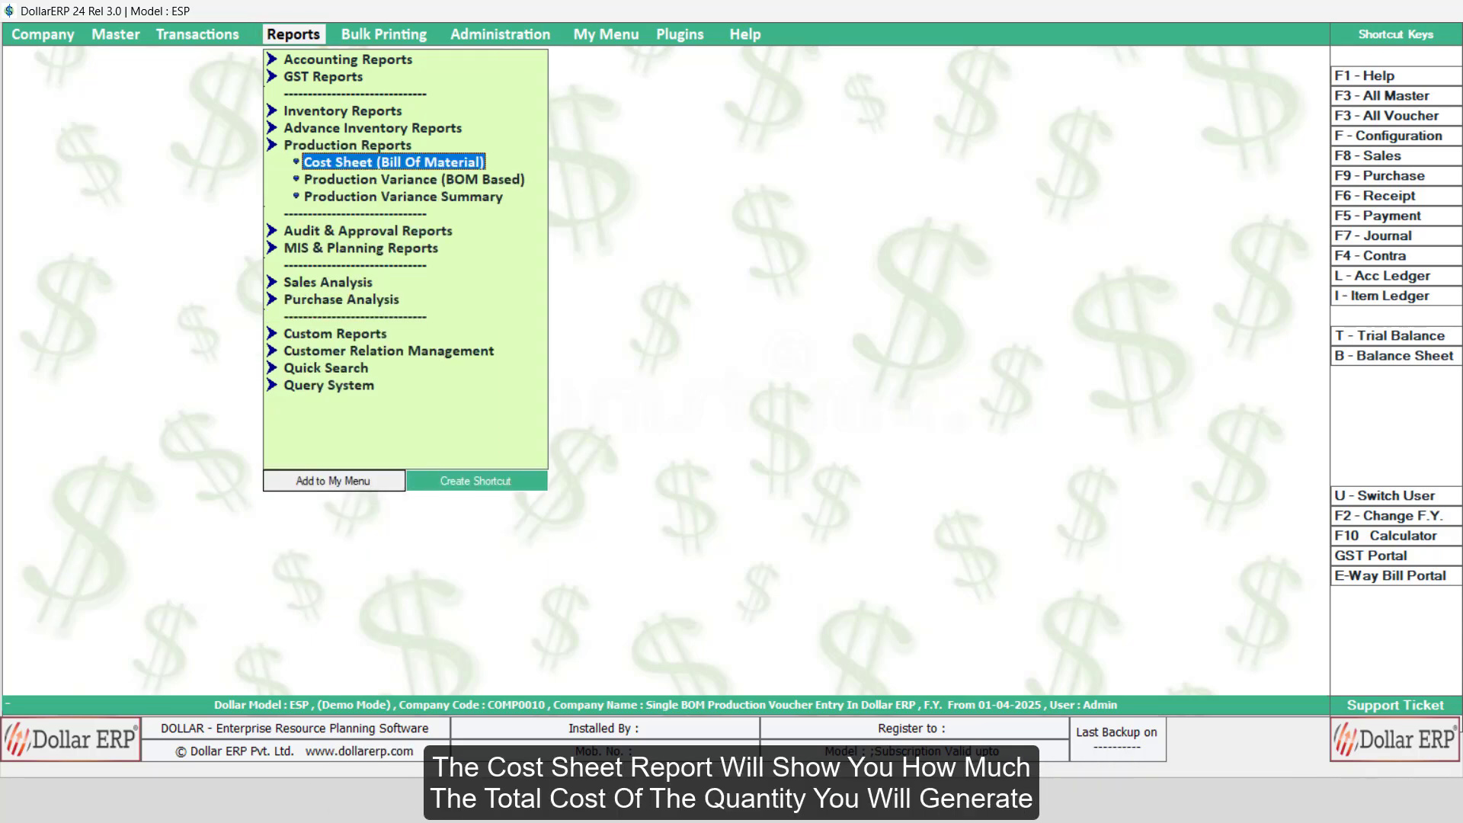
pyautogui.press('Return')
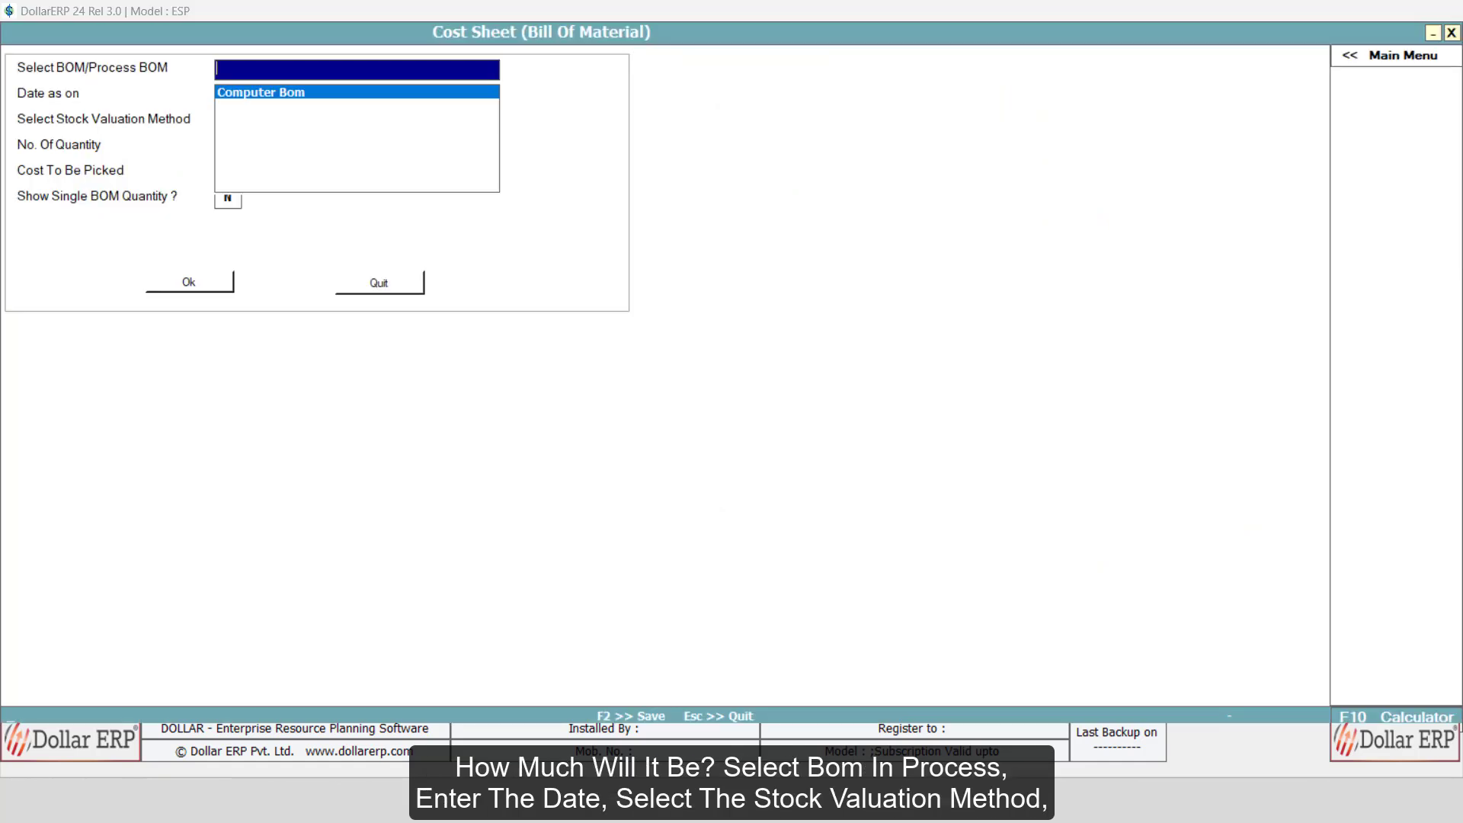
# Generate the cost sheet for Computer Bom as on 03-10-2025 with Weighted Average valuation, quantity 5, and cost from All Location
pyautogui.press('Return')
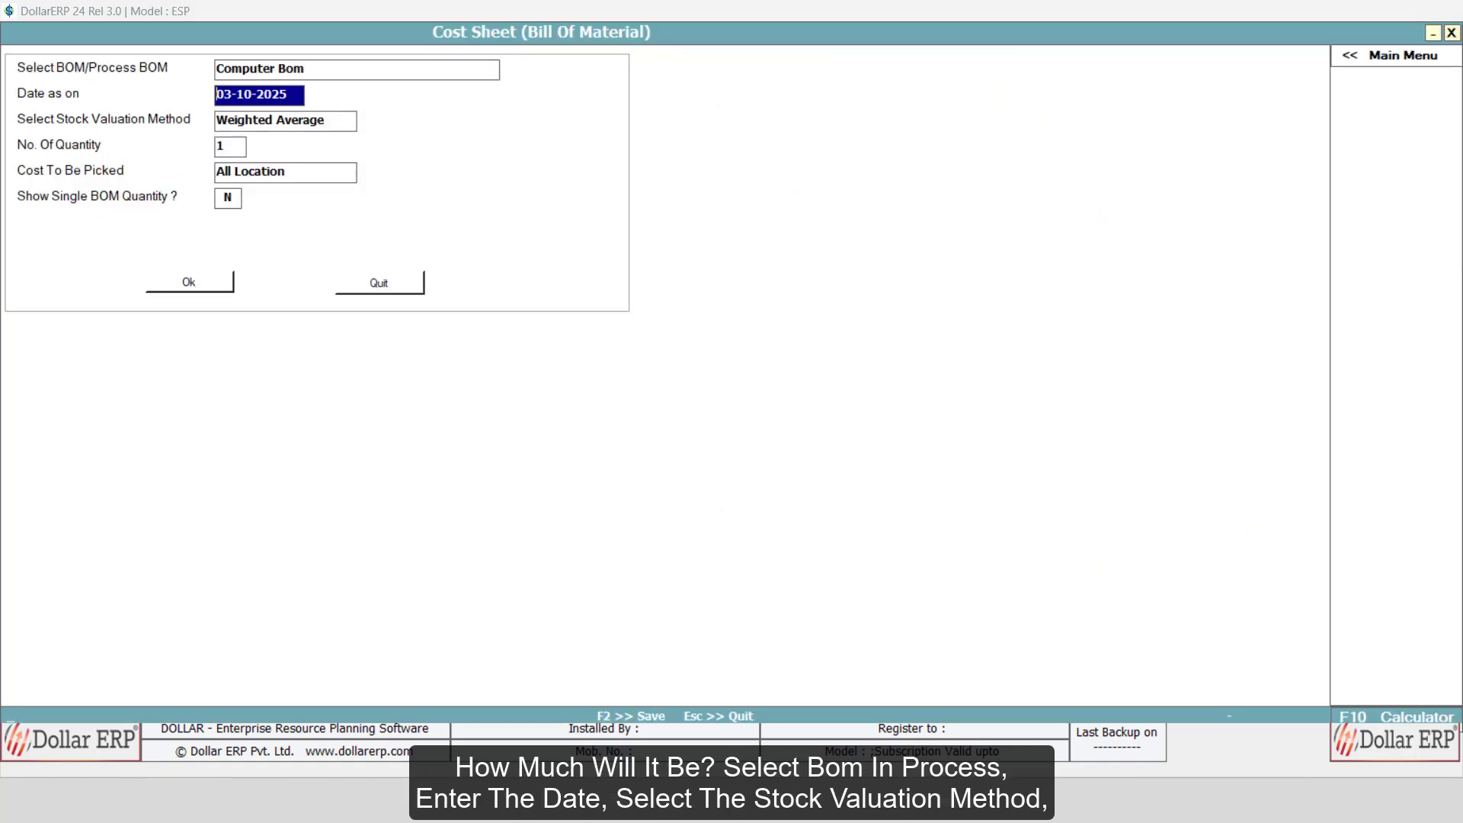
pyautogui.press('Return')
pyautogui.press('Down')
pyautogui.press('Down')
pyautogui.press('Down')
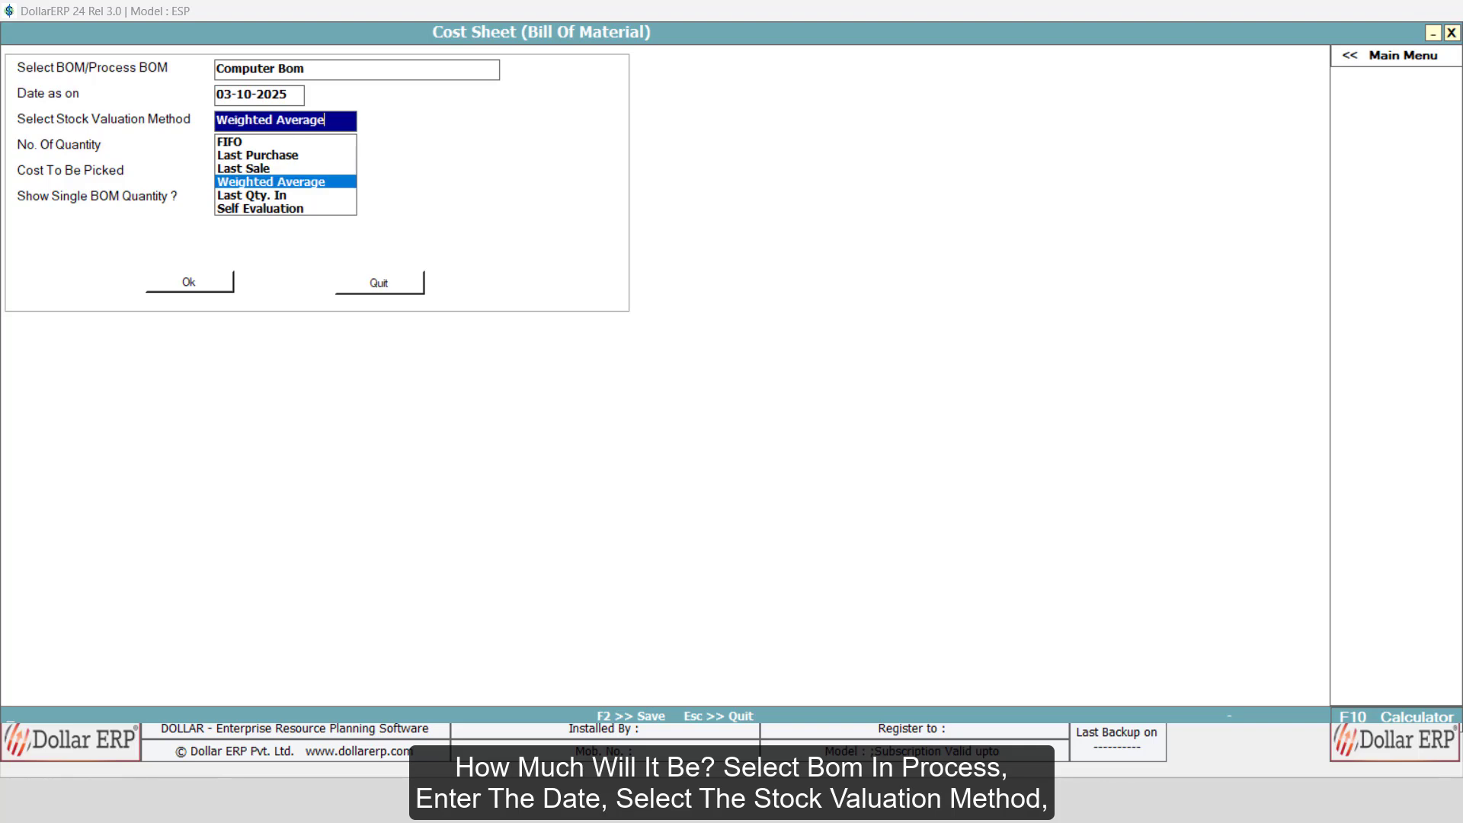
pyautogui.press('Return')
pyautogui.write('5')
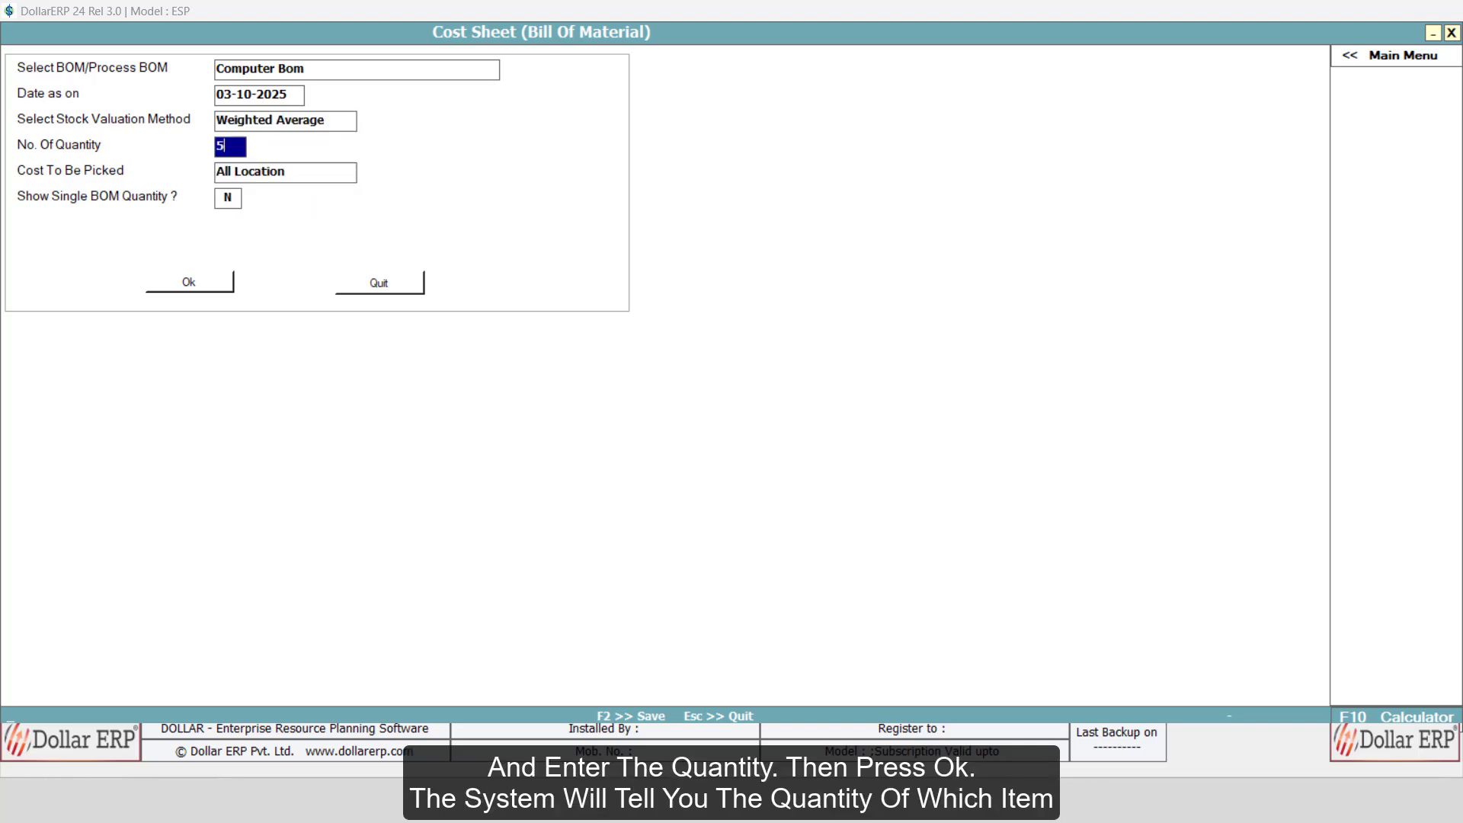
pyautogui.press('Return')
pyautogui.press('Return')
pyautogui.press('Return')
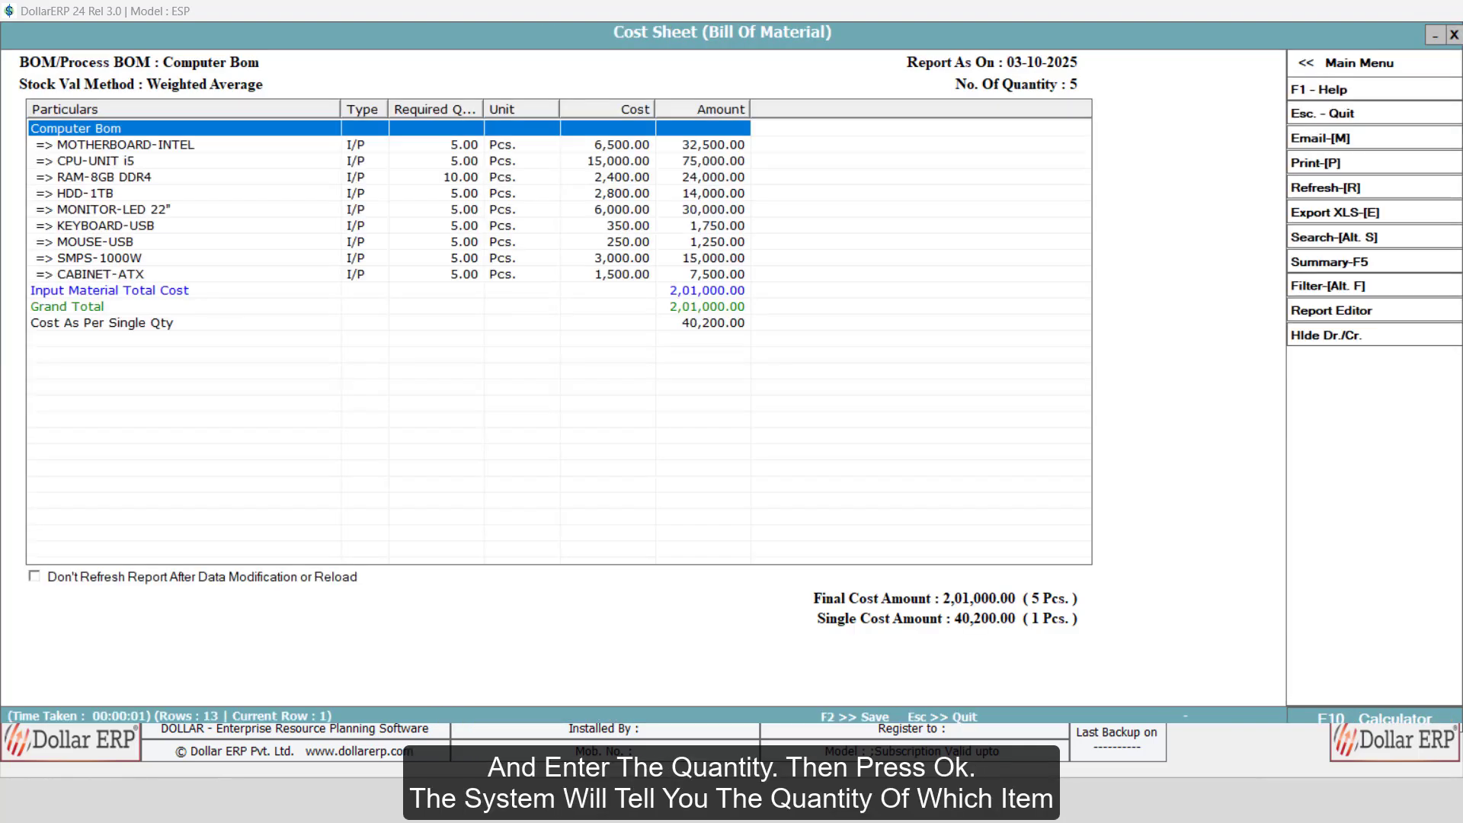
# Examine the required quantity, cost and amount of each input item and the input material total in the cost sheet
pyautogui.press('Down')
pyautogui.press('Down')
pyautogui.press('Down')
pyautogui.press('Down')
pyautogui.press('Down')
pyautogui.press('Down')
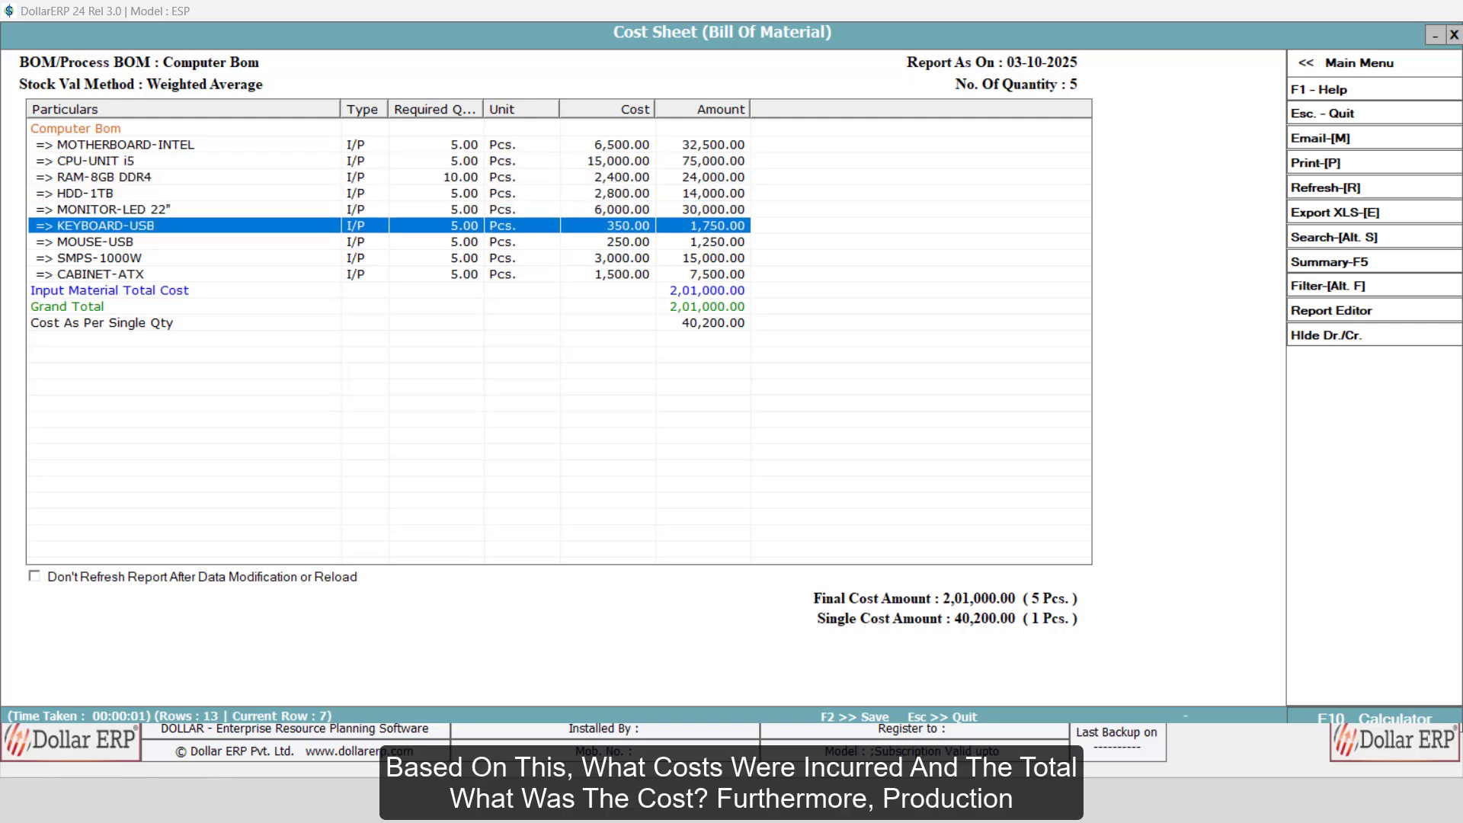
pyautogui.press('Down')
pyautogui.press('Down')
pyautogui.press('Down')
pyautogui.press('Down')
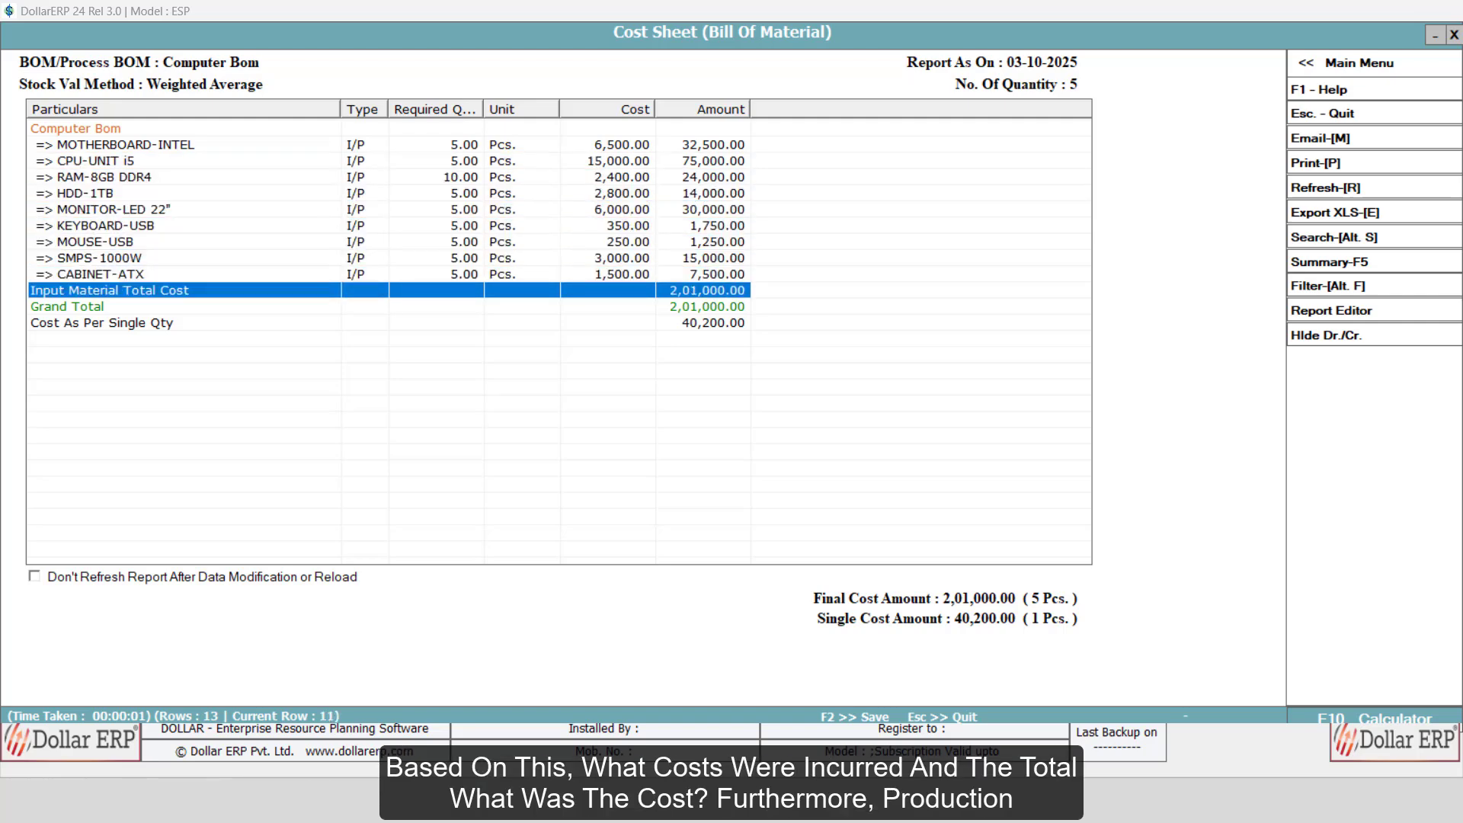
# Close the cost sheet and look through the available production variance reports down to Production Variance Summary
pyautogui.press('Escape')
pyautogui.press('Down')
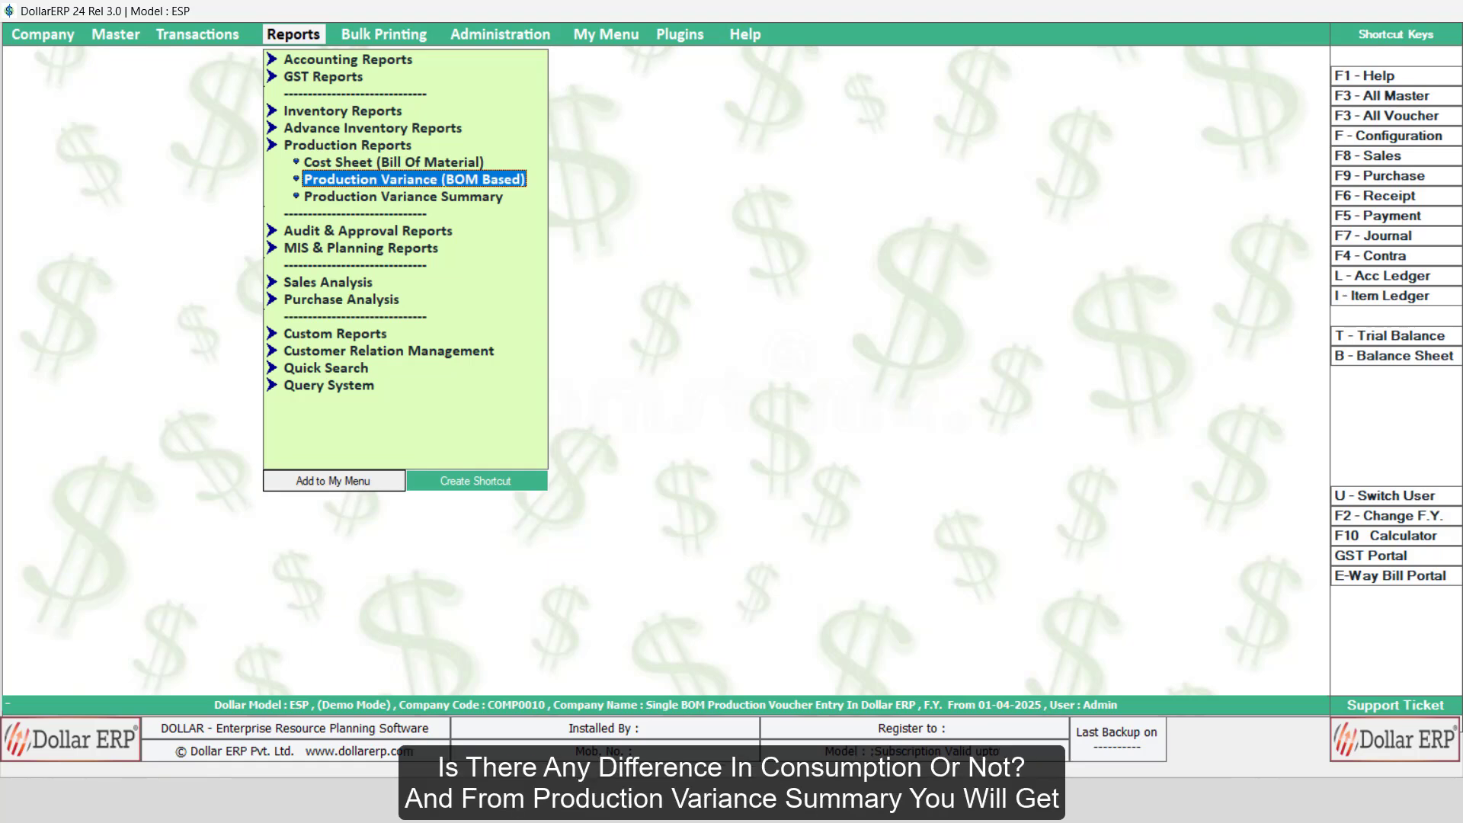
pyautogui.press('Down')
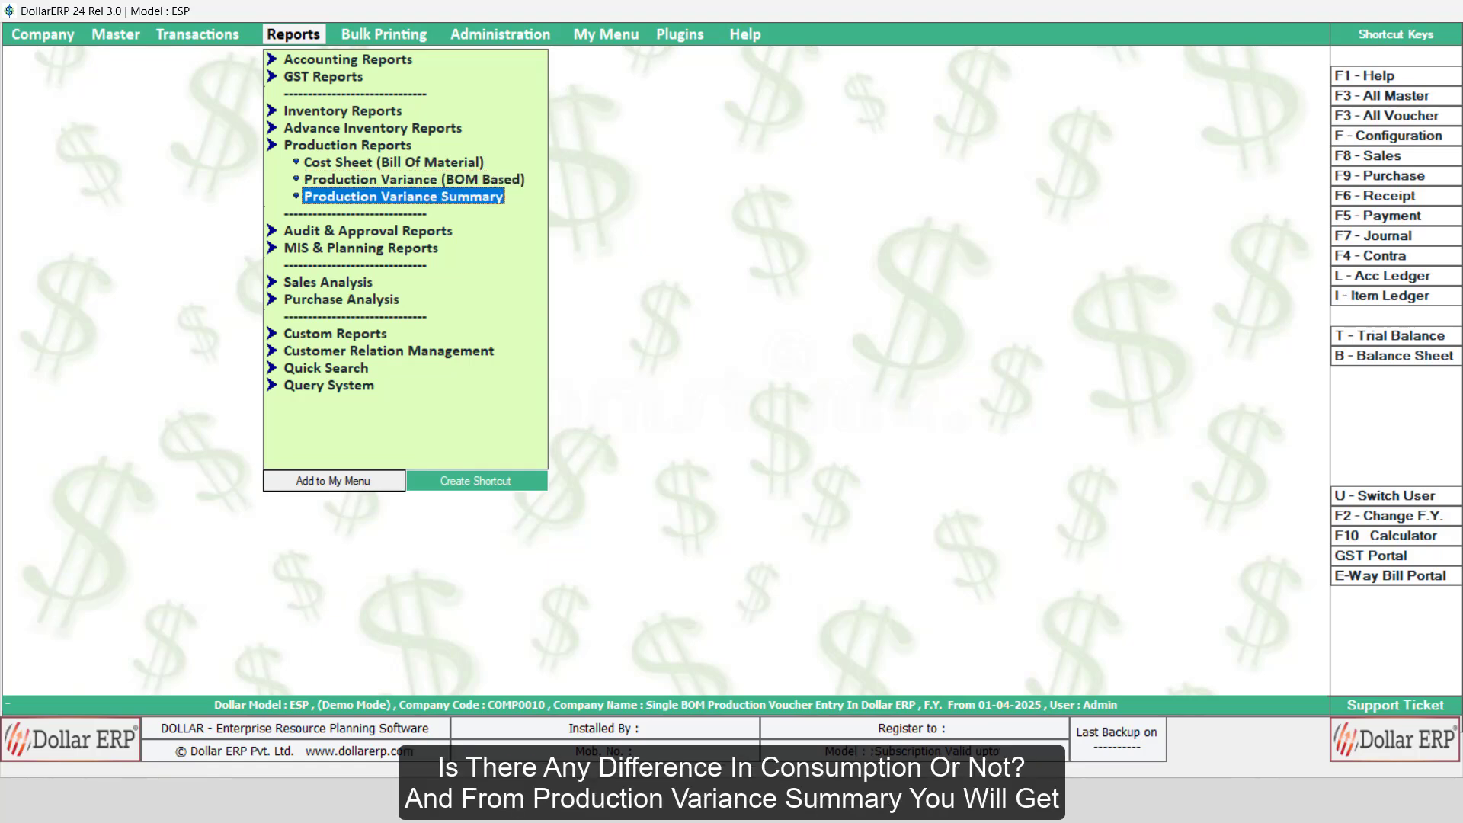